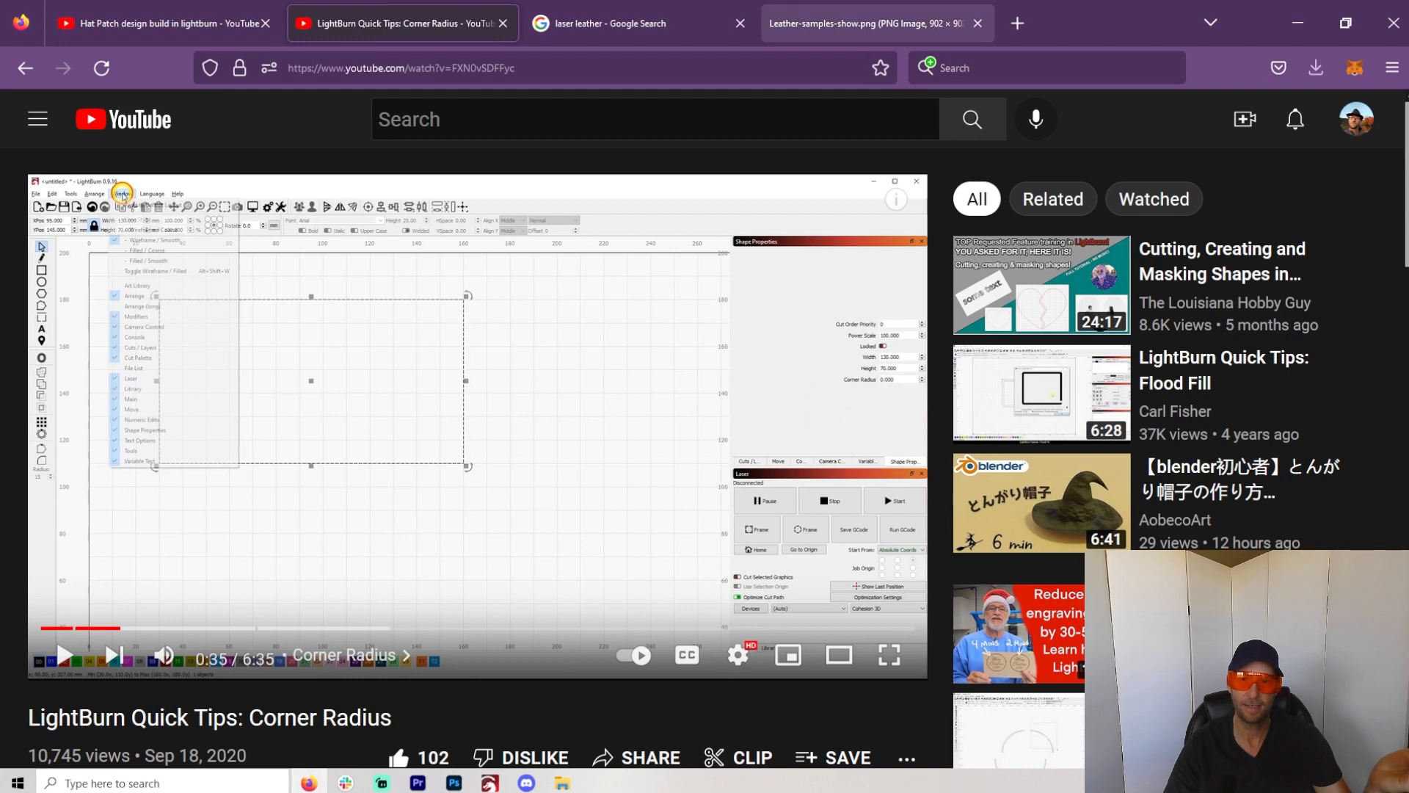
View the image of lasered leather samples in the browser for reference, and switch to LightBurn
{"action": "left_click", "coordinate": [866, 23]}
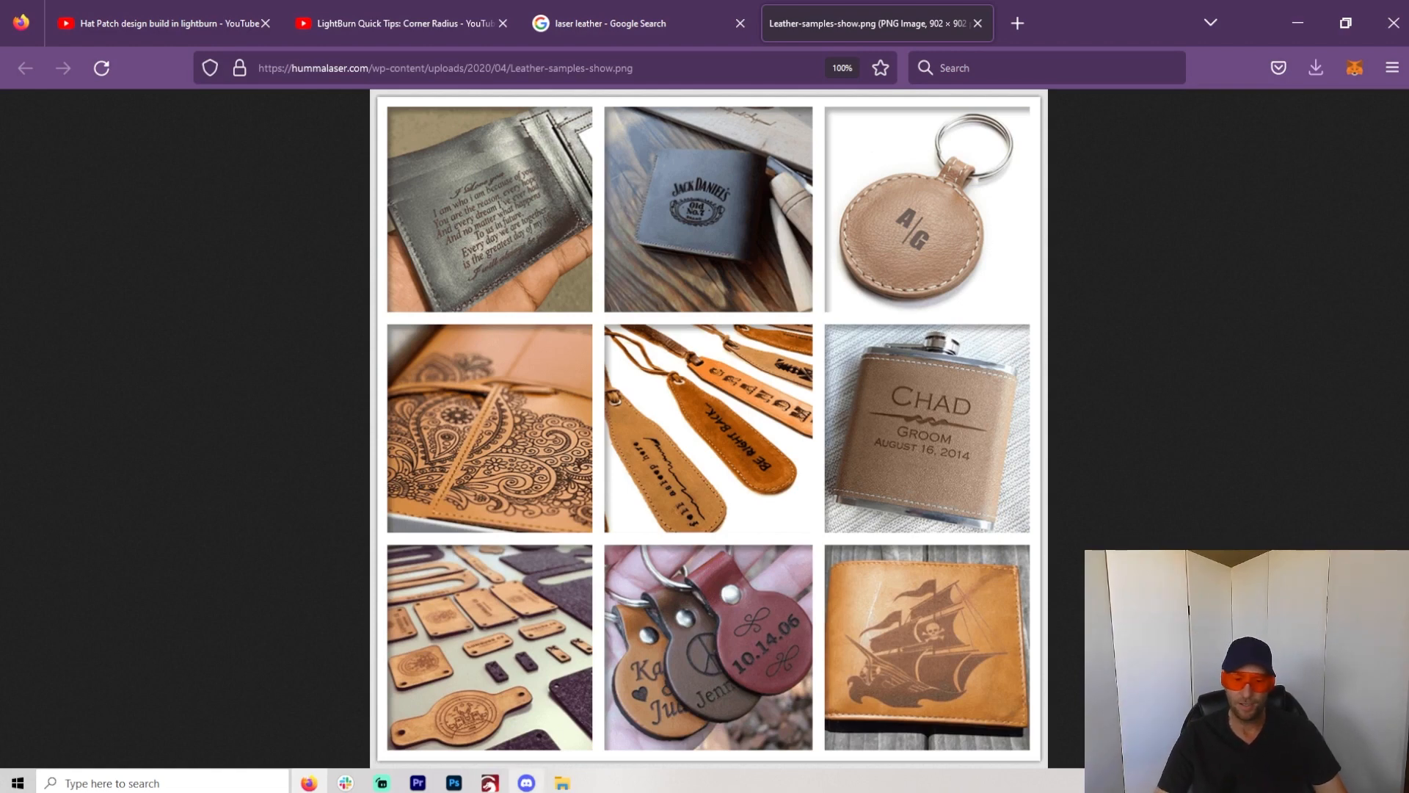
{"action": "key", "text": "alt+Tab"}
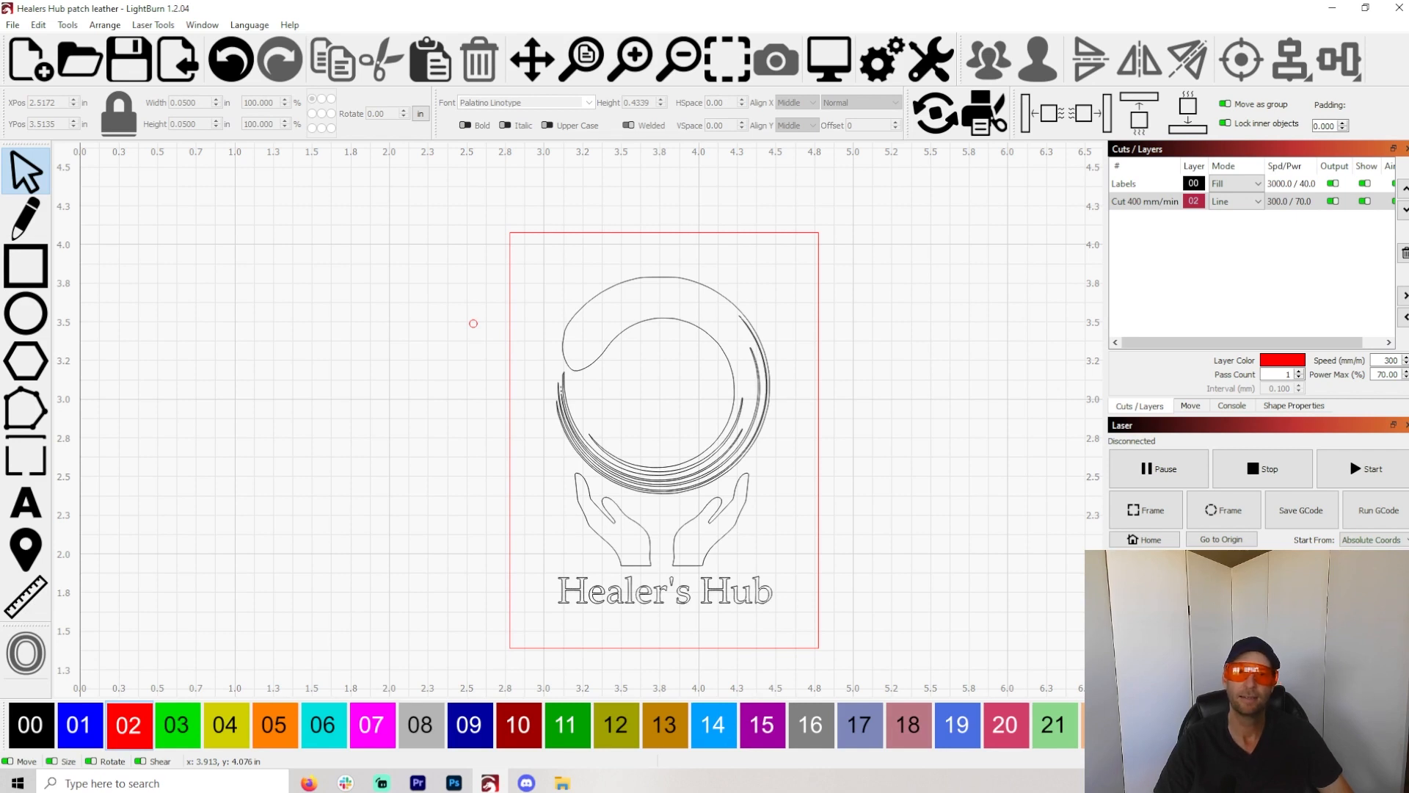
Select the red outer rectangle around the Healer's Hub logo and show its shape properties
{"action": "left_click", "coordinate": [684, 232]}
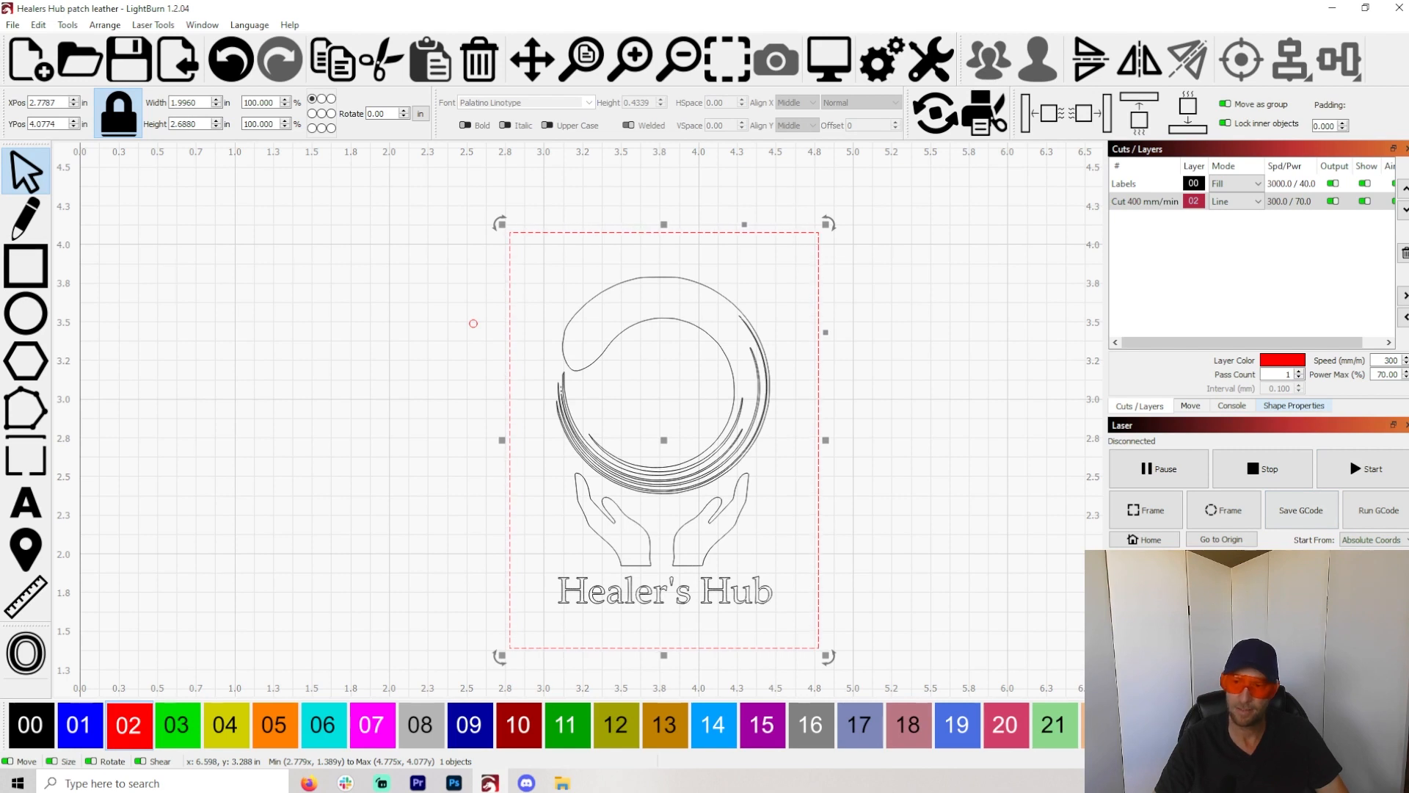
{"action": "left_click", "coordinate": [1294, 406]}
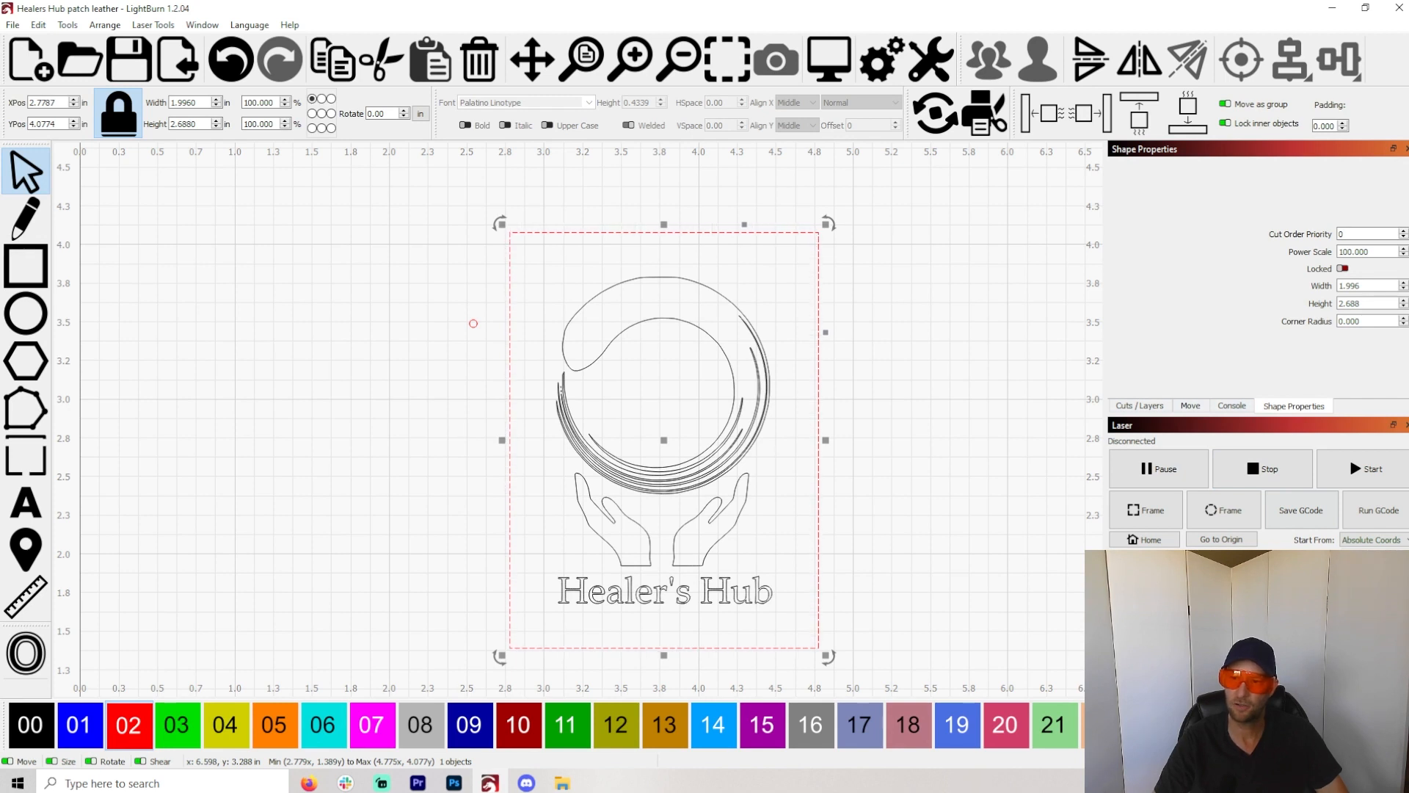
{"action": "left_click", "coordinate": [201, 25]}
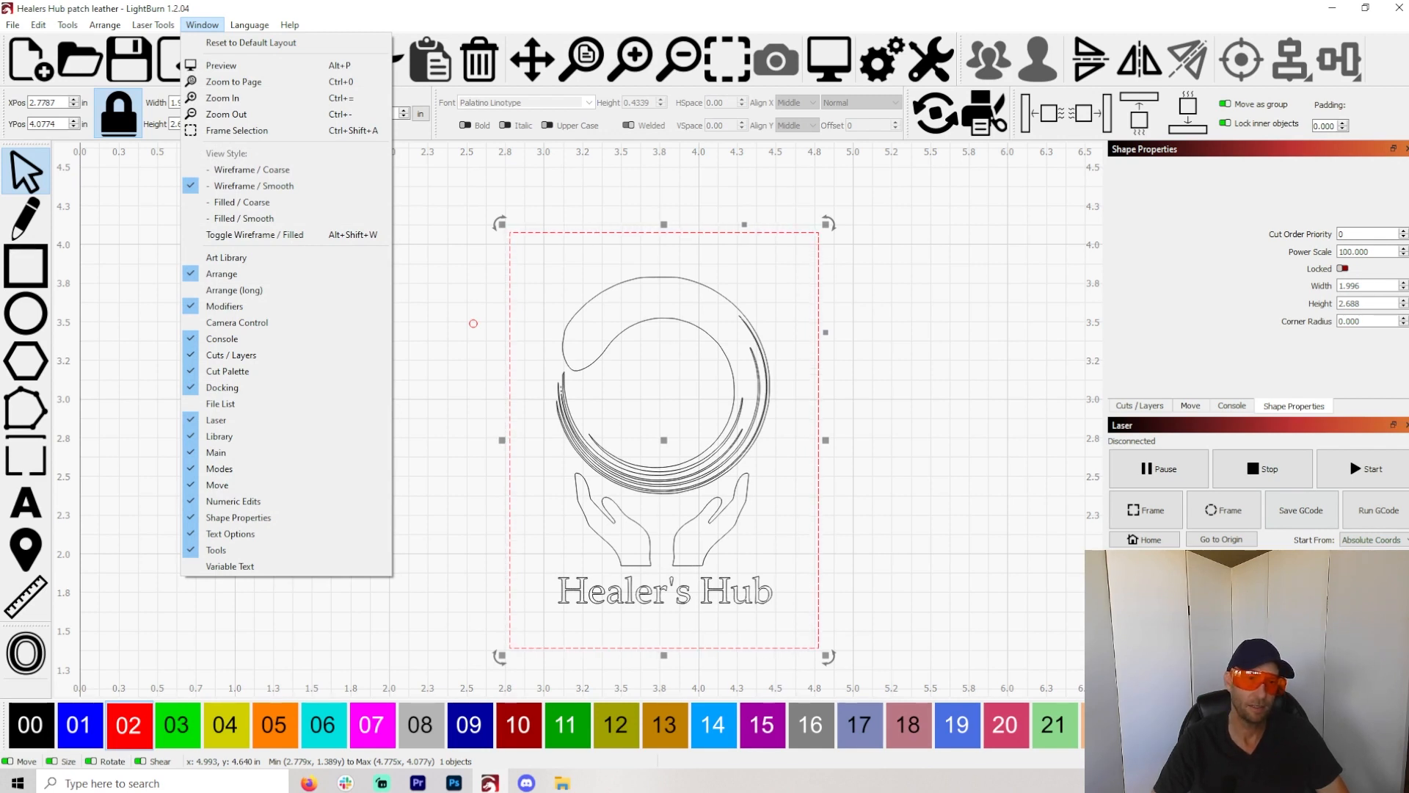
{"action": "key", "text": "Escape"}
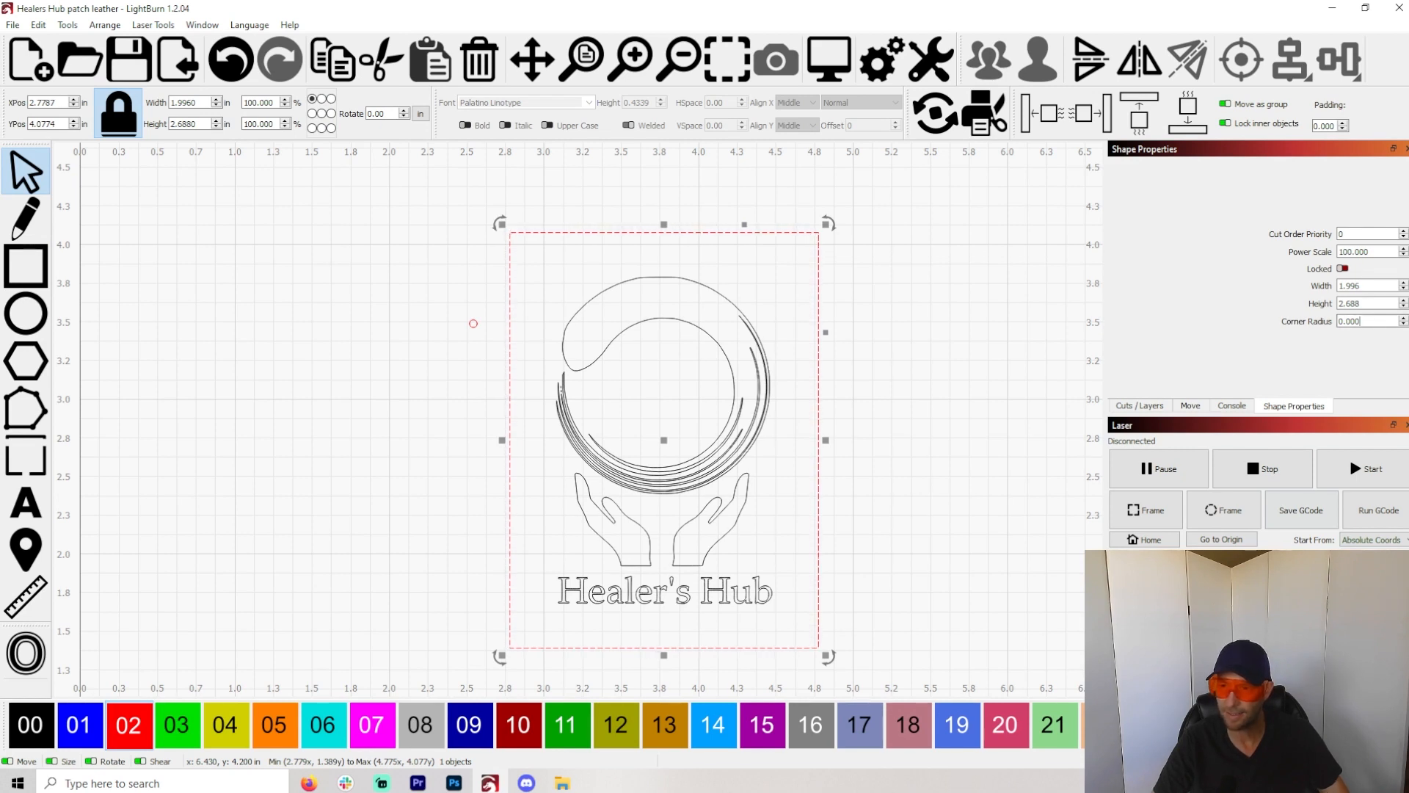
Set the outer rectangle's corner radius to 0.5
{"action": "key", "text": "BackSpace"}
{"action": "key", "text": "BackSpace"}
{"action": "key", "text": "BackSpace"}
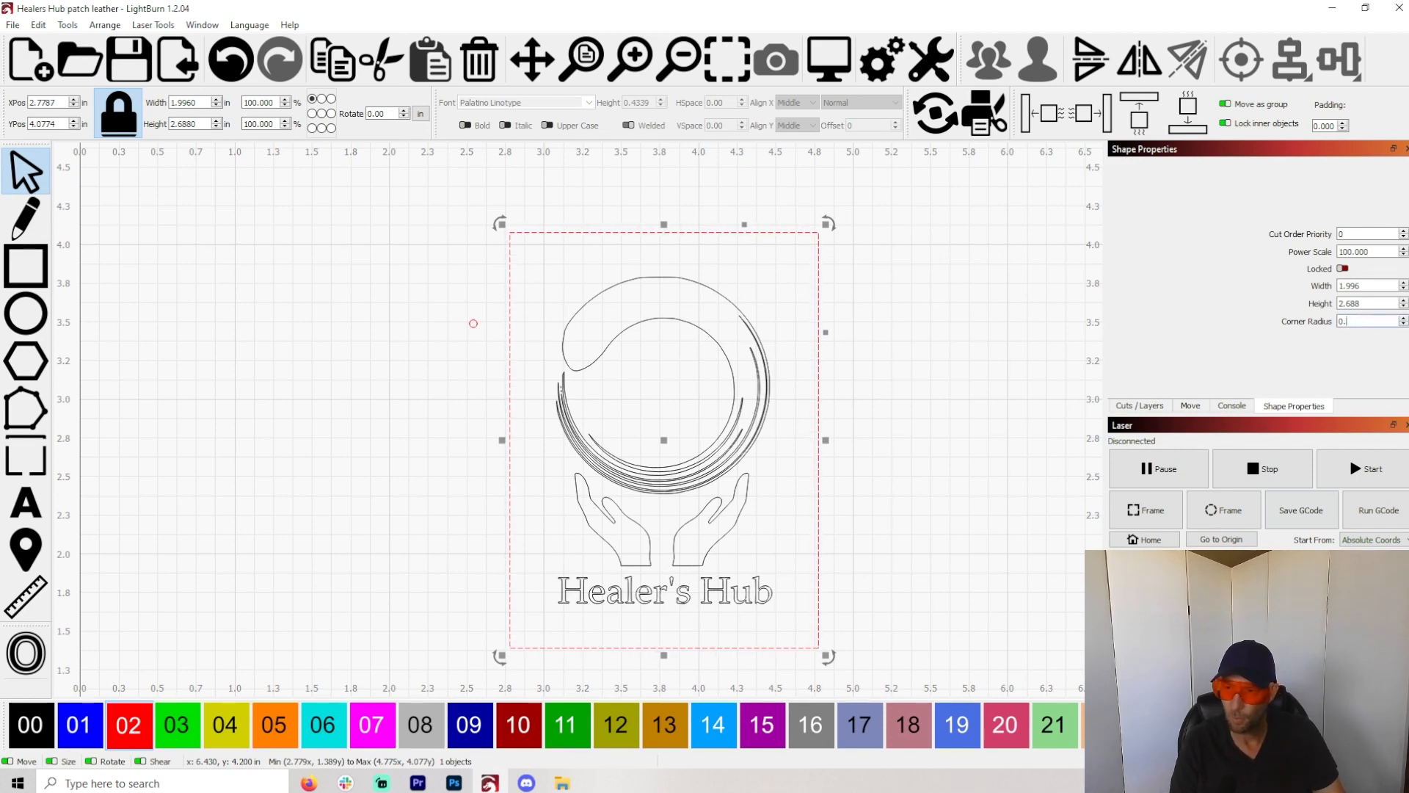
{"action": "type", "text": "5"}
{"action": "key", "text": "Return"}
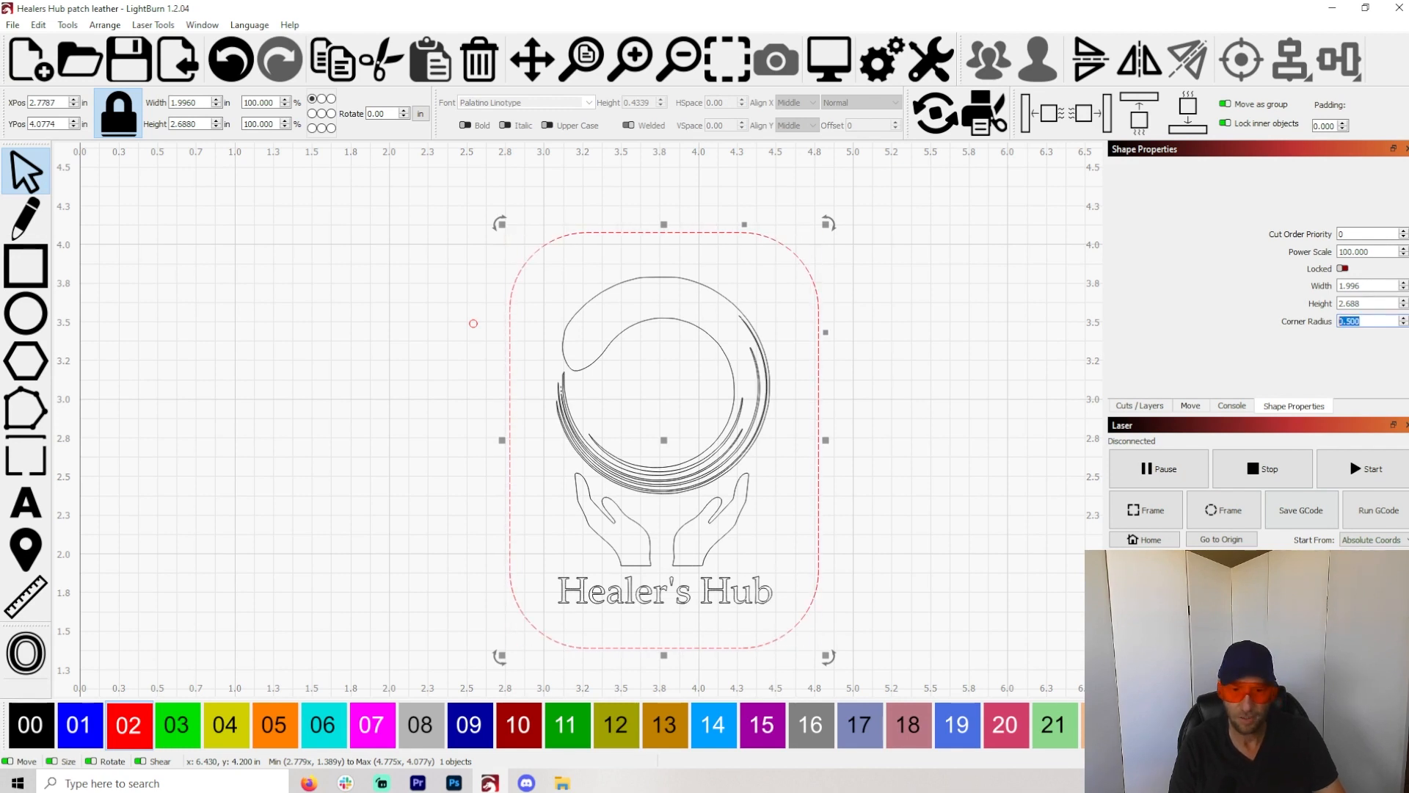
Set the outer rectangle's corner radius to 0.05, deselect it and return to the cut layer list
{"action": "left_click", "coordinate": [1360, 321]}
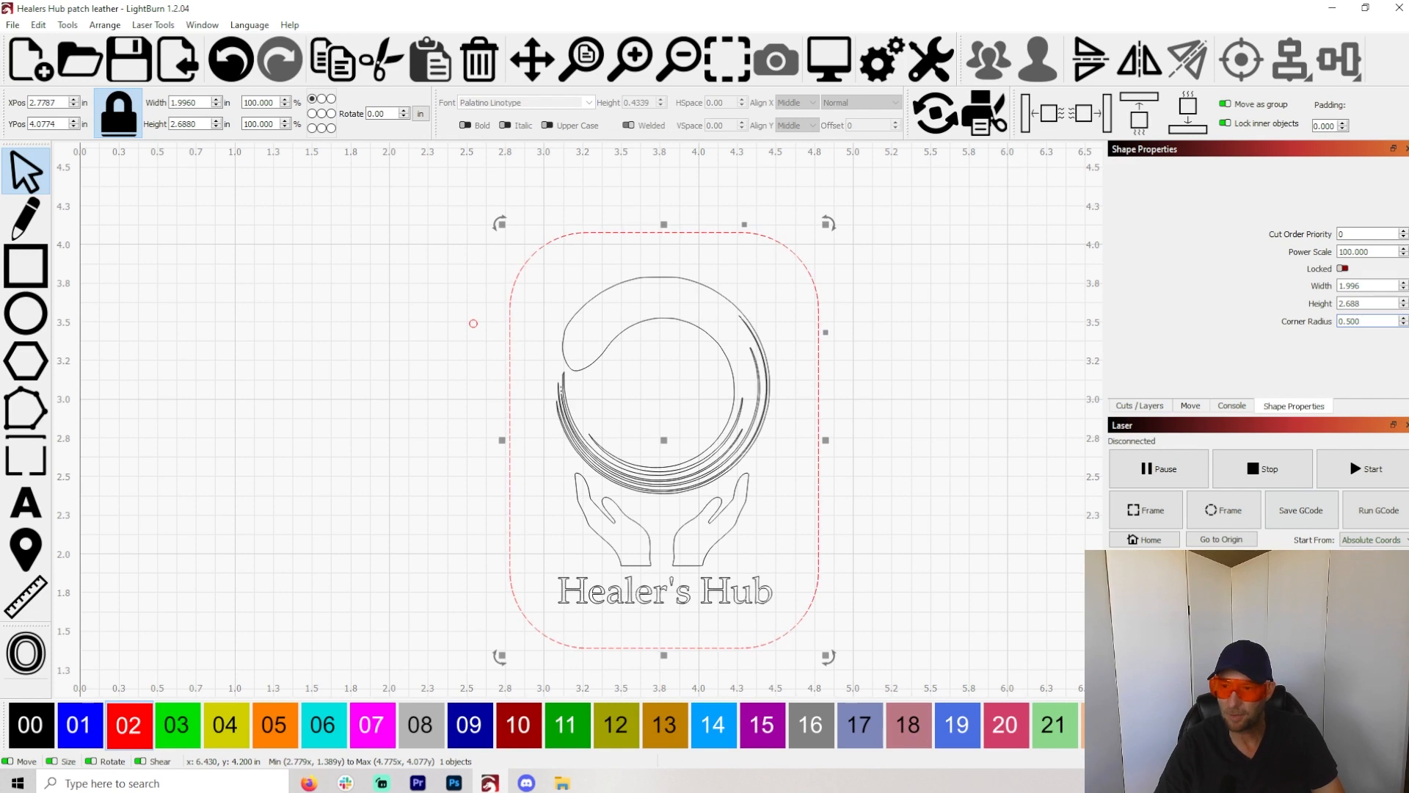
{"action": "key", "text": "BackSpace"}
{"action": "key", "text": "BackSpace"}
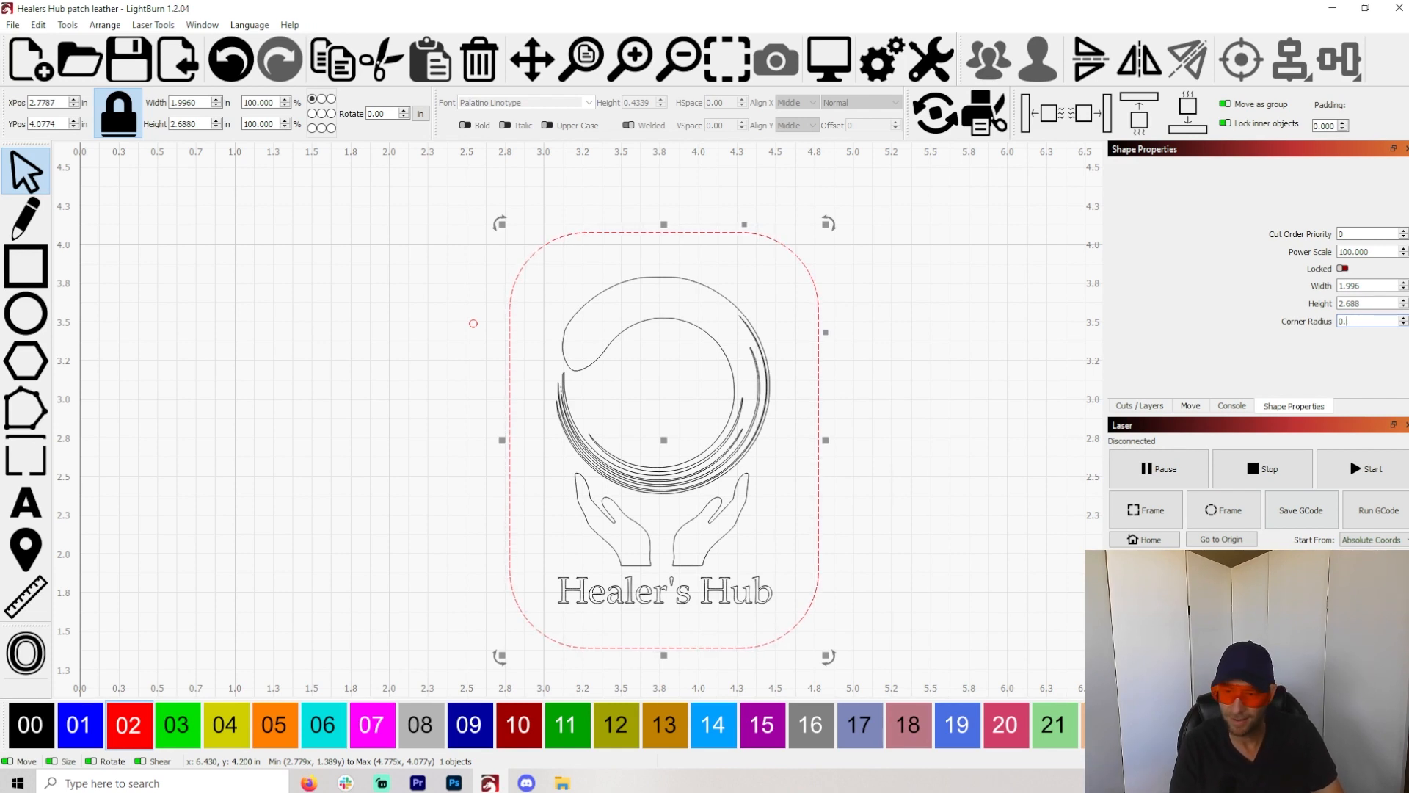
{"action": "type", "text": "05"}
{"action": "key", "text": "Return"}
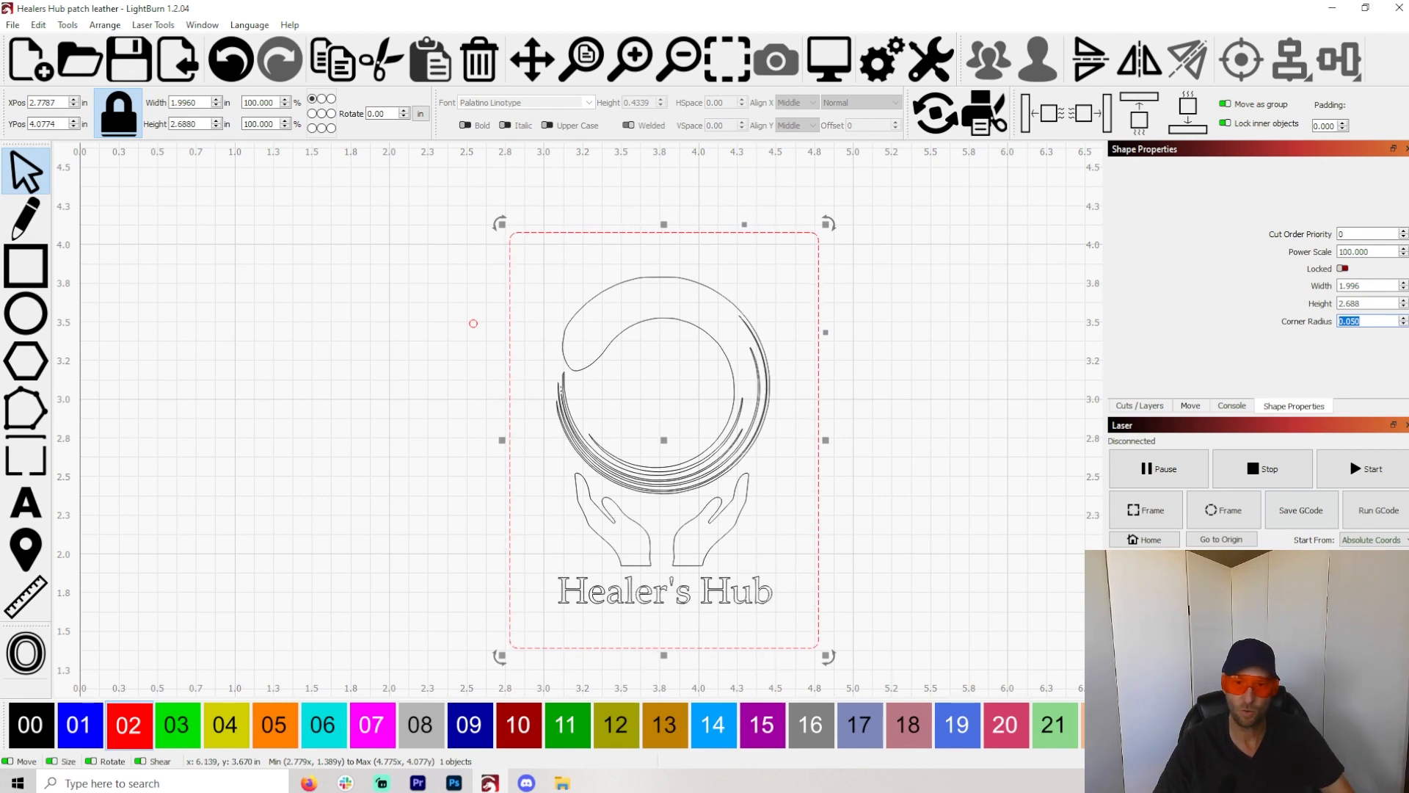
{"action": "key", "text": "Escape"}
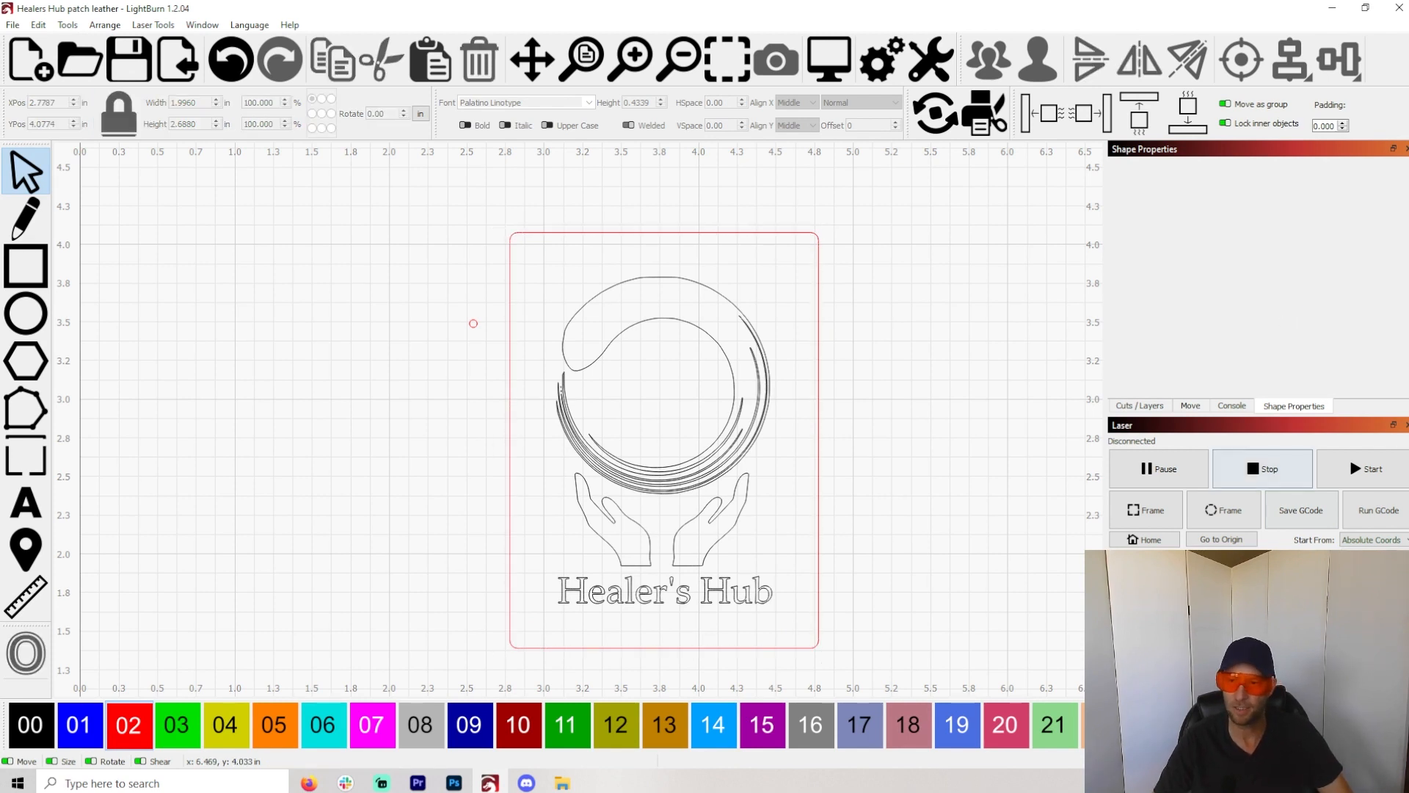
{"action": "left_click", "coordinate": [1140, 405]}
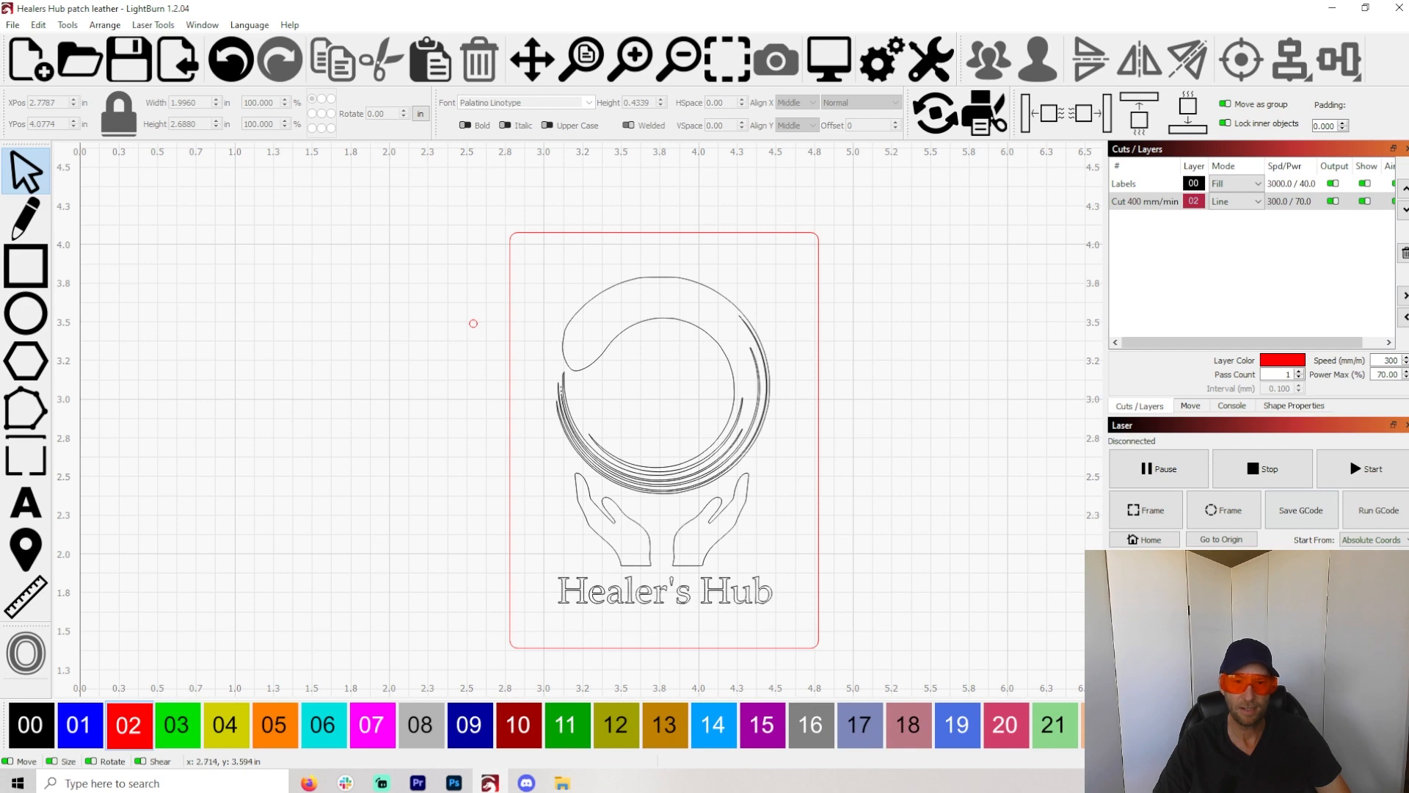
Offset the rounded outer rectangle inward by 0.1 with the Round corner style, keeping the original
{"action": "left_click", "coordinate": [546, 233]}
{"action": "left_click", "coordinate": [25, 652]}
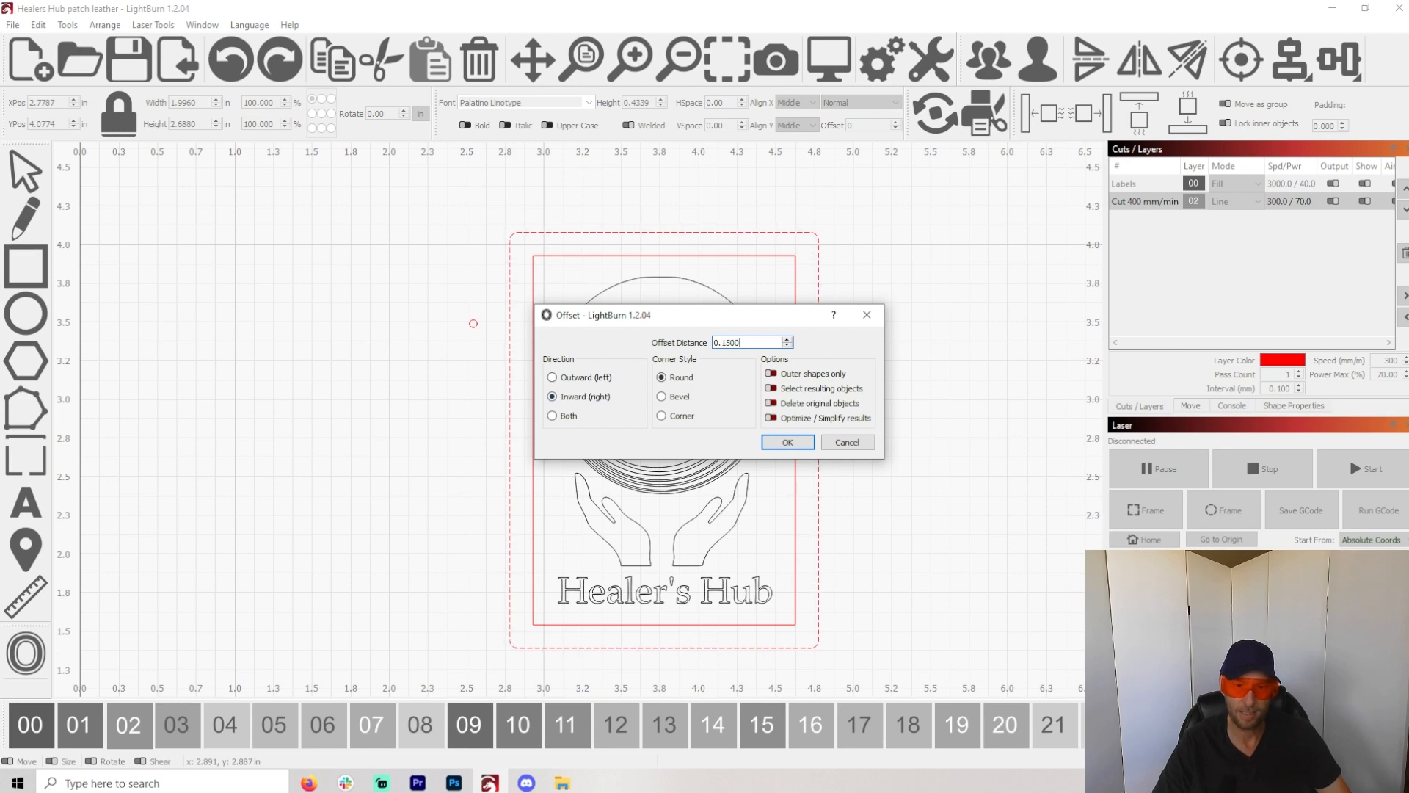
{"action": "left_click_drag", "start_coordinate": [661, 314], "coordinate": [257, 389]}
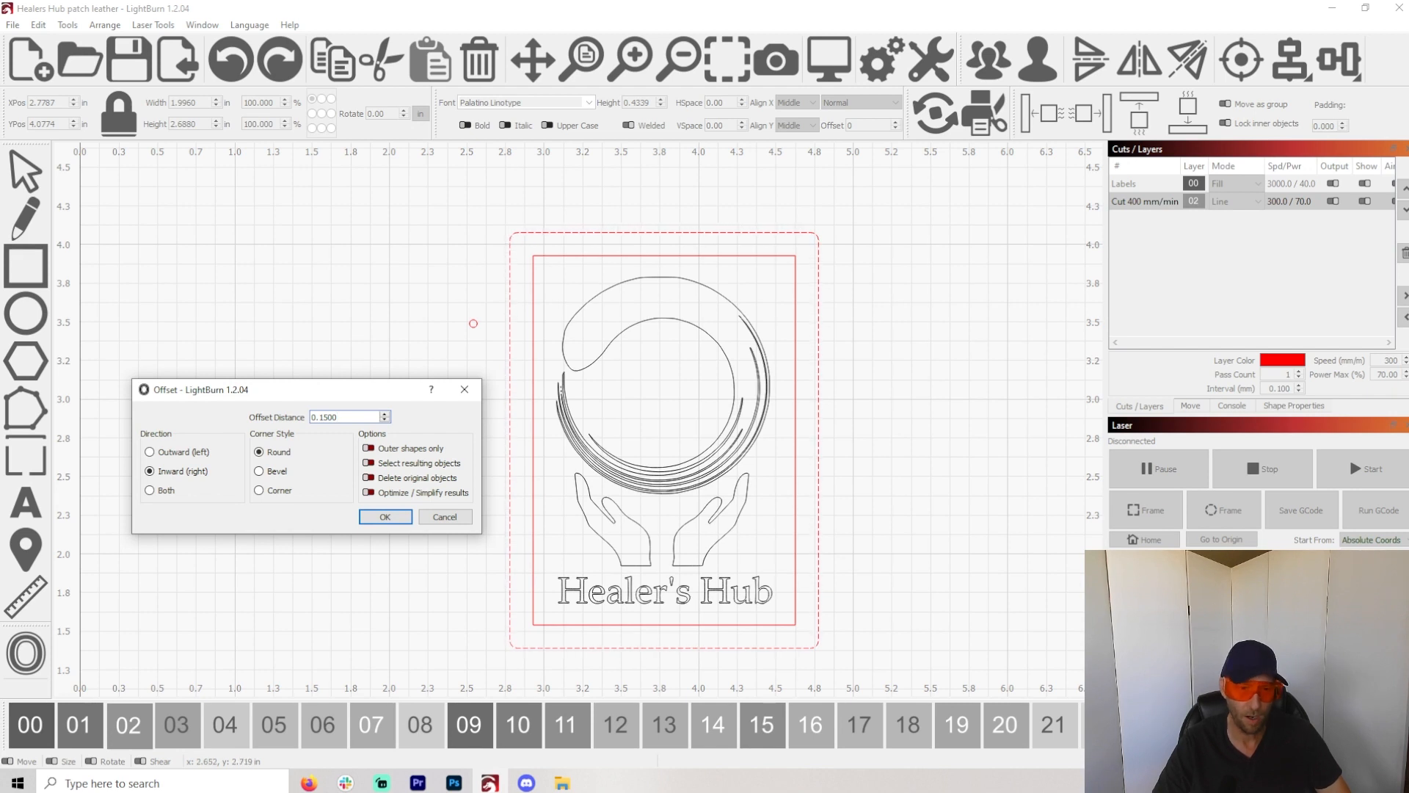
{"action": "left_click_drag", "start_coordinate": [355, 418], "coordinate": [318, 418]}
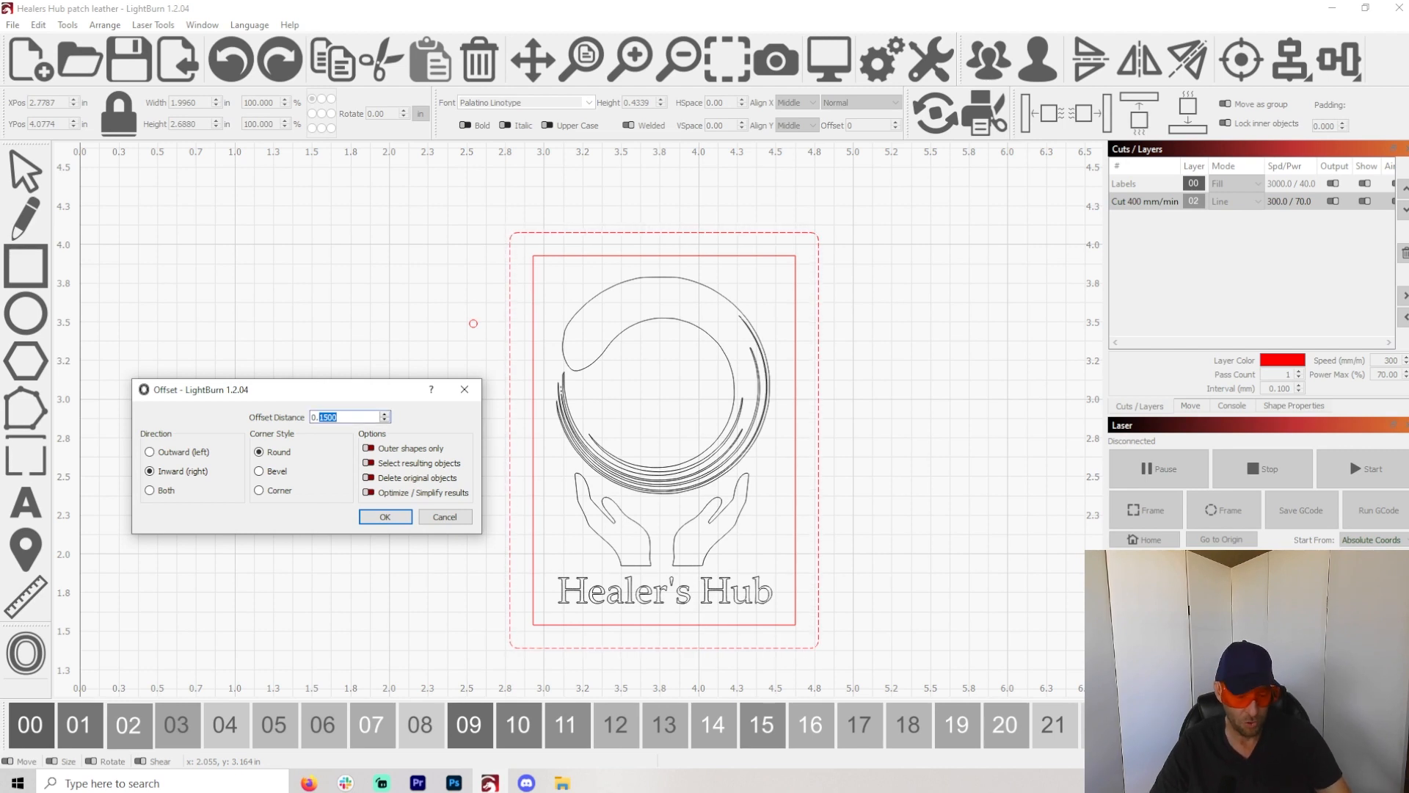
{"action": "type", "text": "5"}
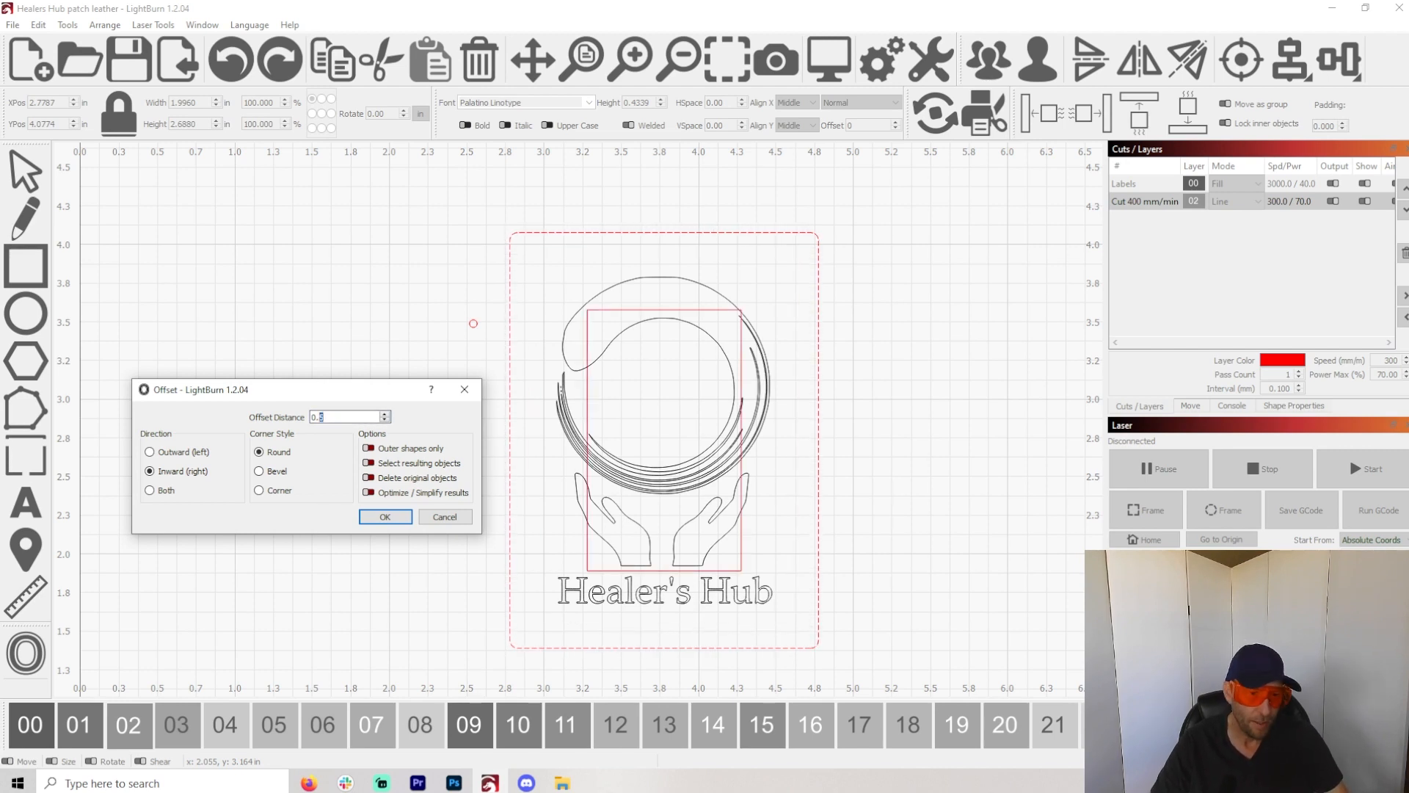
{"action": "type", "text": "05"}
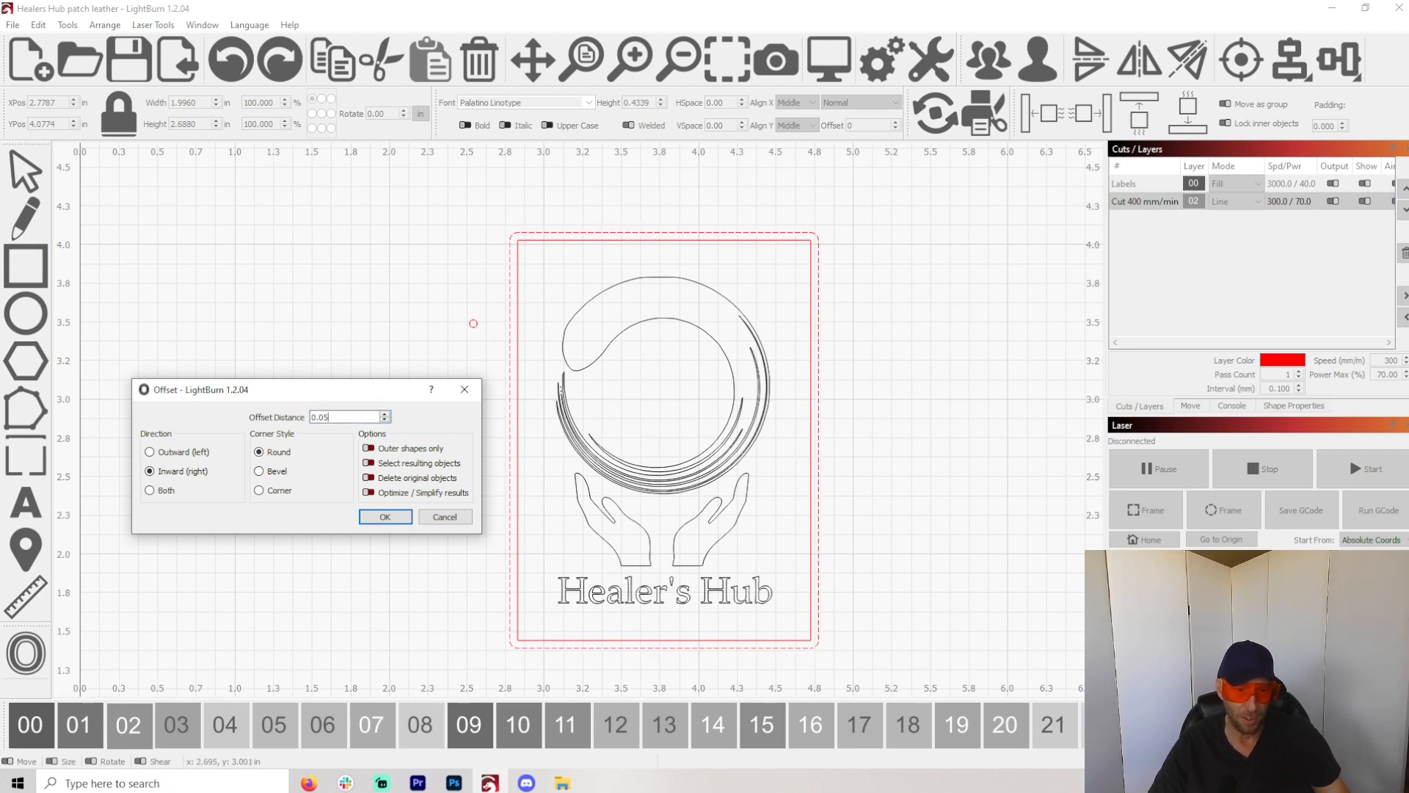
{"action": "key", "text": "BackSpace"}
{"action": "key", "text": "BackSpace"}
{"action": "type", "text": "1"}
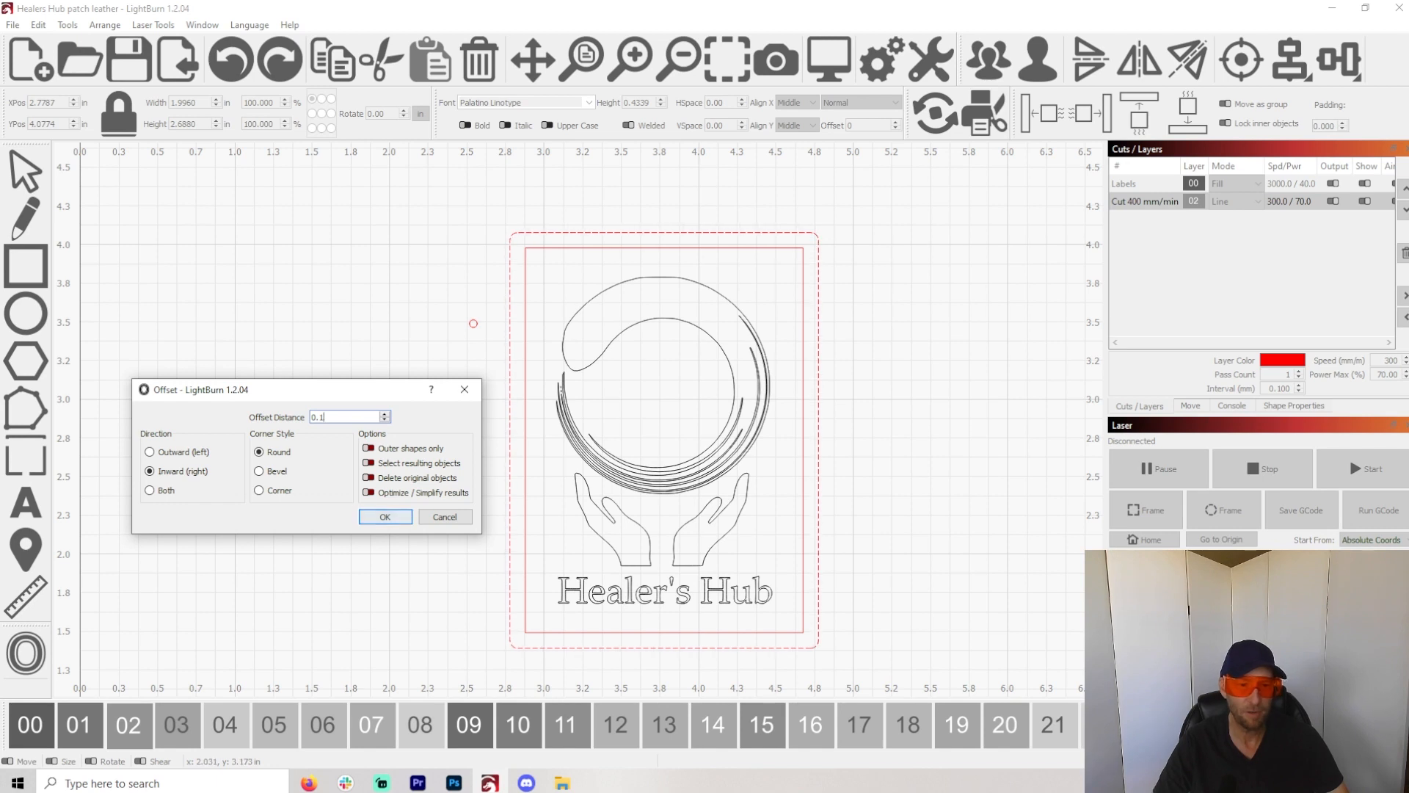
{"action": "left_click", "coordinate": [385, 516]}
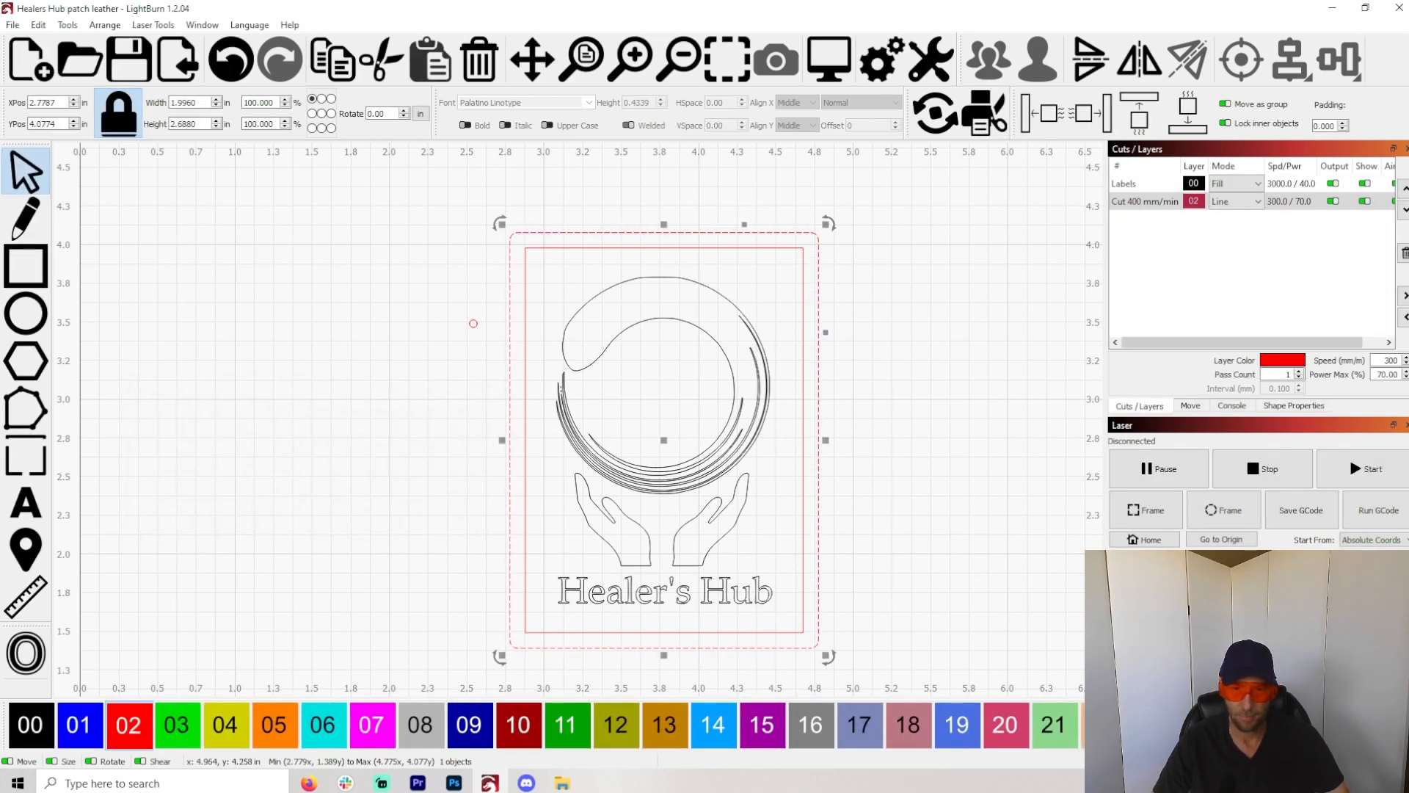
Select the inner offset rectangle and display its nodes to find where its path starts
{"action": "left_click", "coordinate": [764, 250]}
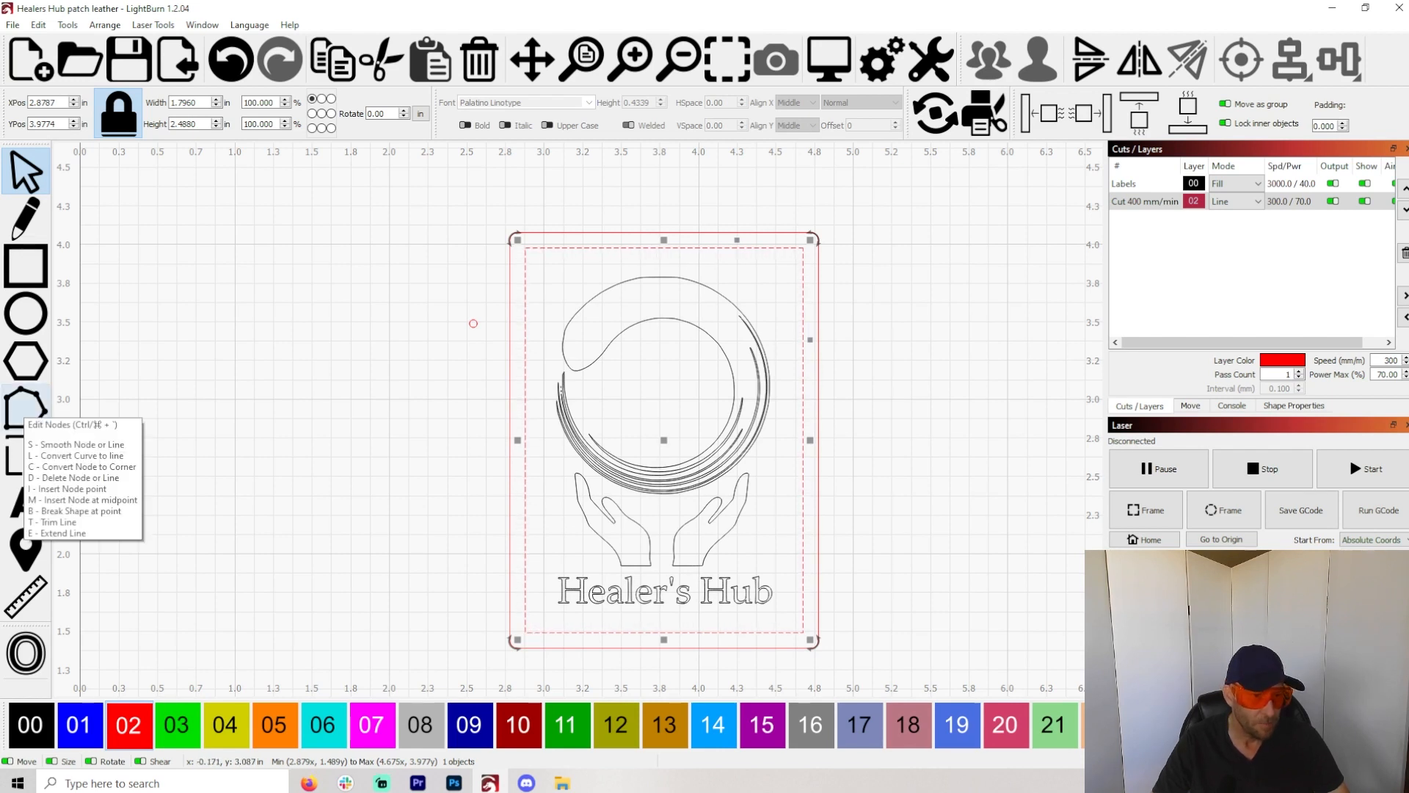
{"action": "left_click", "coordinate": [26, 408]}
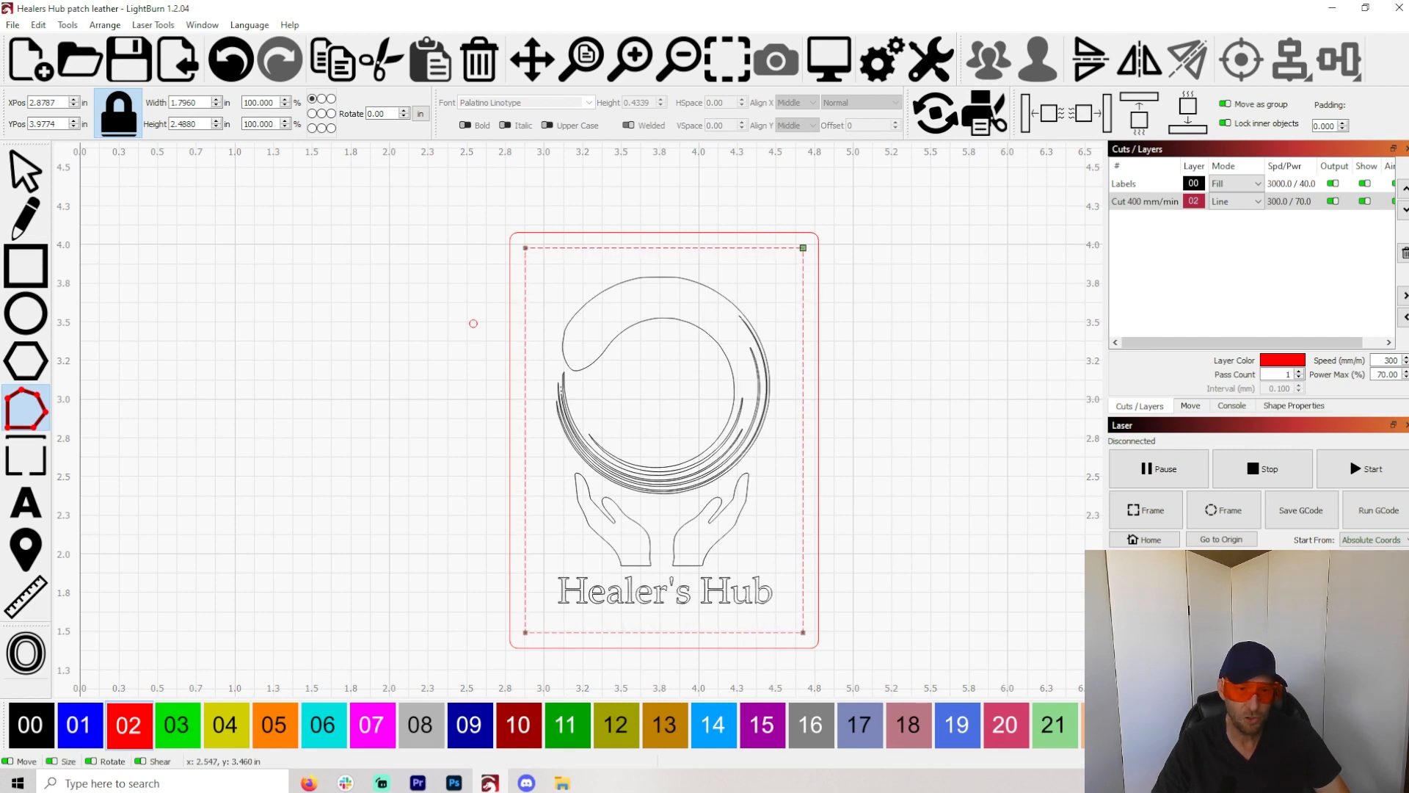
Move the small red circle outside the patch so it is centred on the inner rectangle's upper-right corner node
{"action": "left_click", "coordinate": [473, 323]}
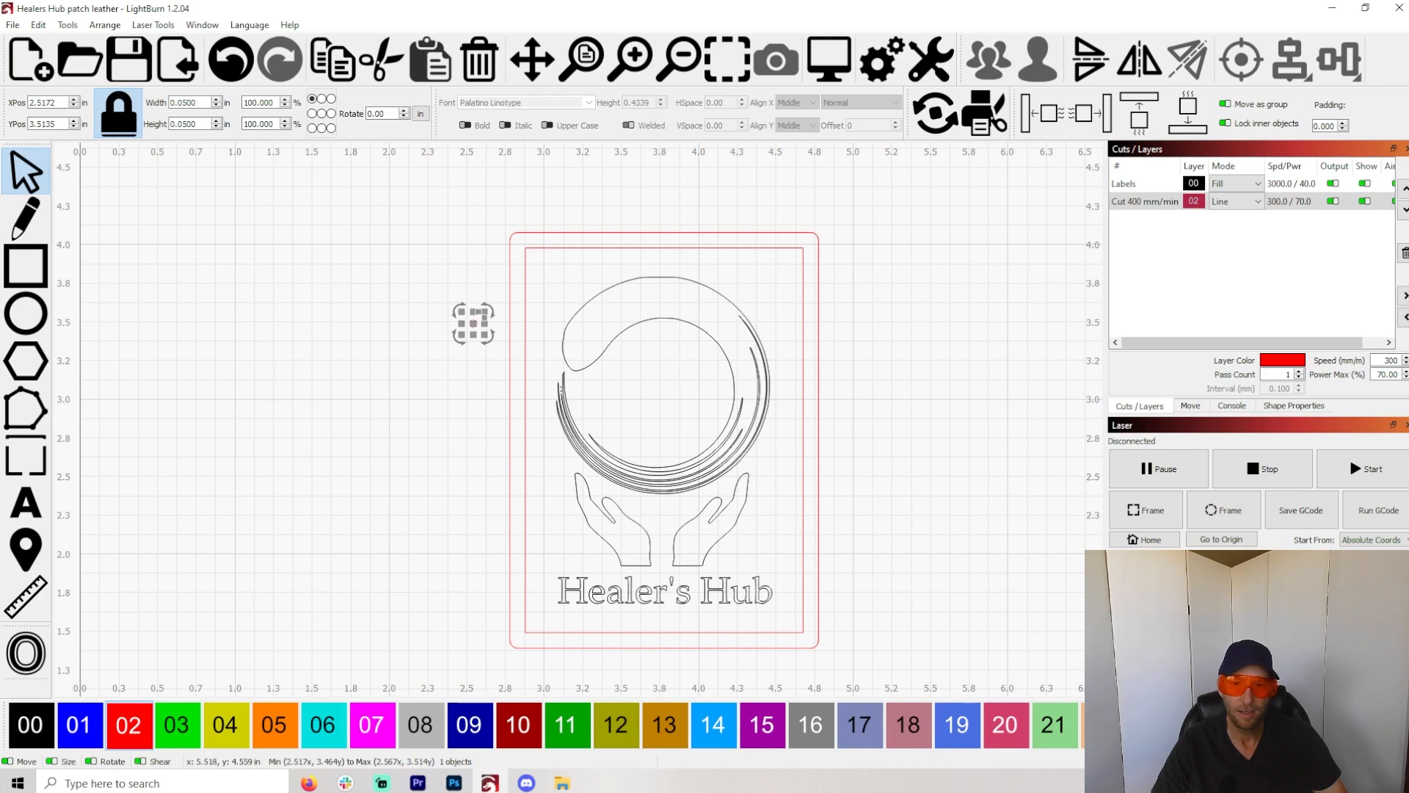
{"action": "scroll", "coordinate": [866, 227], "scroll_direction": "up", "scroll_amount": 3}
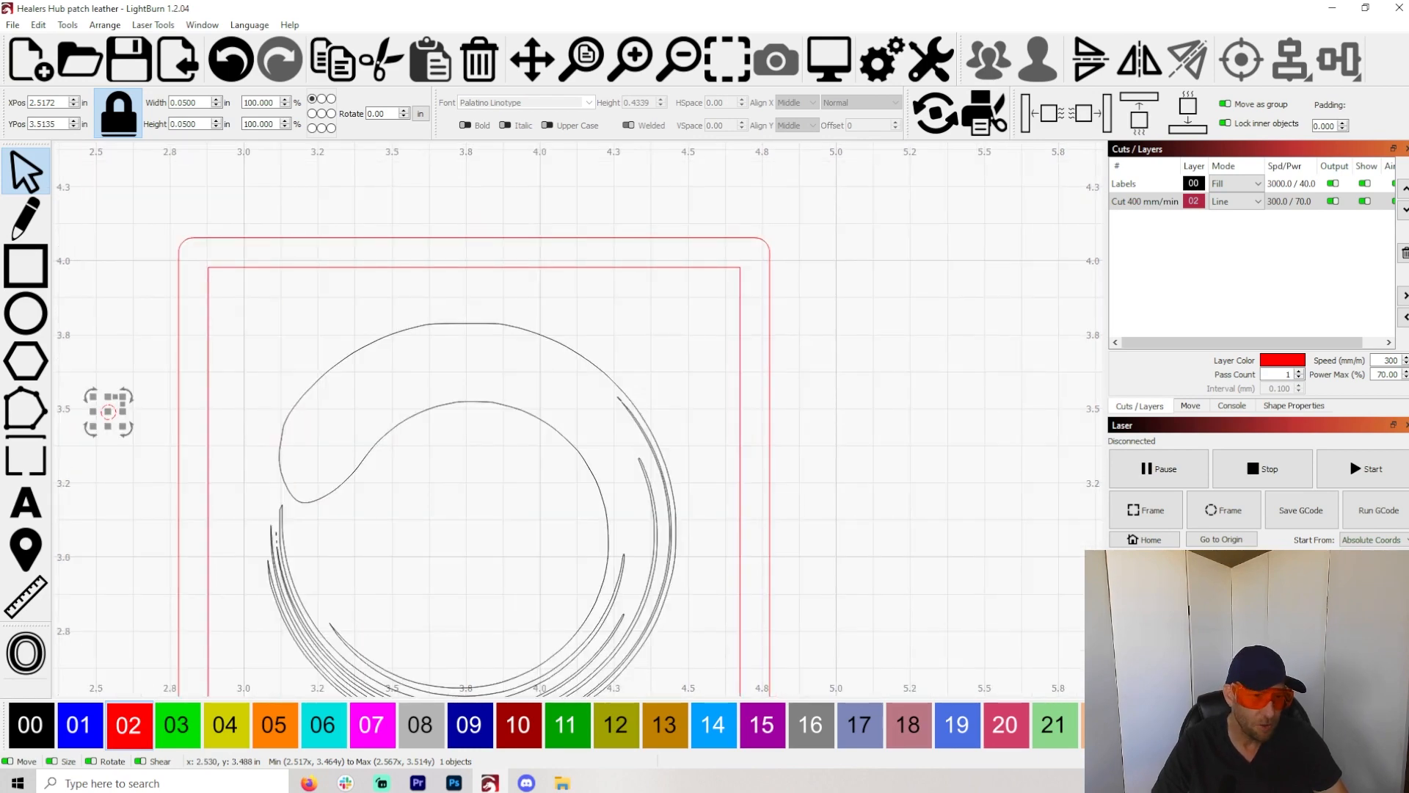
{"action": "left_click_drag", "start_coordinate": [107, 409], "coordinate": [740, 267]}
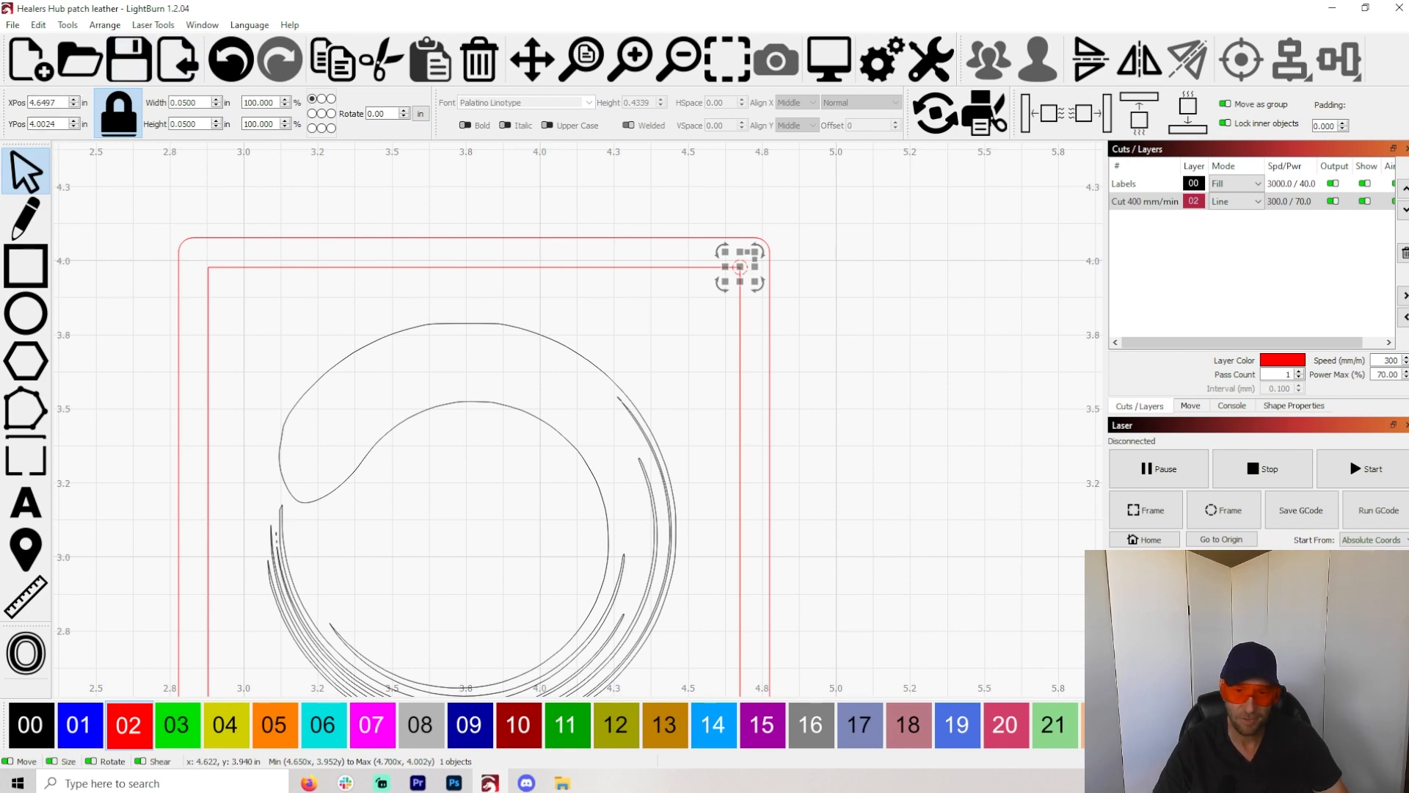
{"action": "scroll", "coordinate": [724, 277], "scroll_direction": "up", "scroll_amount": 3}
{"action": "scroll", "coordinate": [724, 277], "scroll_direction": "down", "scroll_amount": 1}
{"action": "scroll", "coordinate": [723, 277], "scroll_direction": "up", "scroll_amount": 2}
{"action": "scroll", "coordinate": [729, 279], "scroll_direction": "down", "scroll_amount": 4}
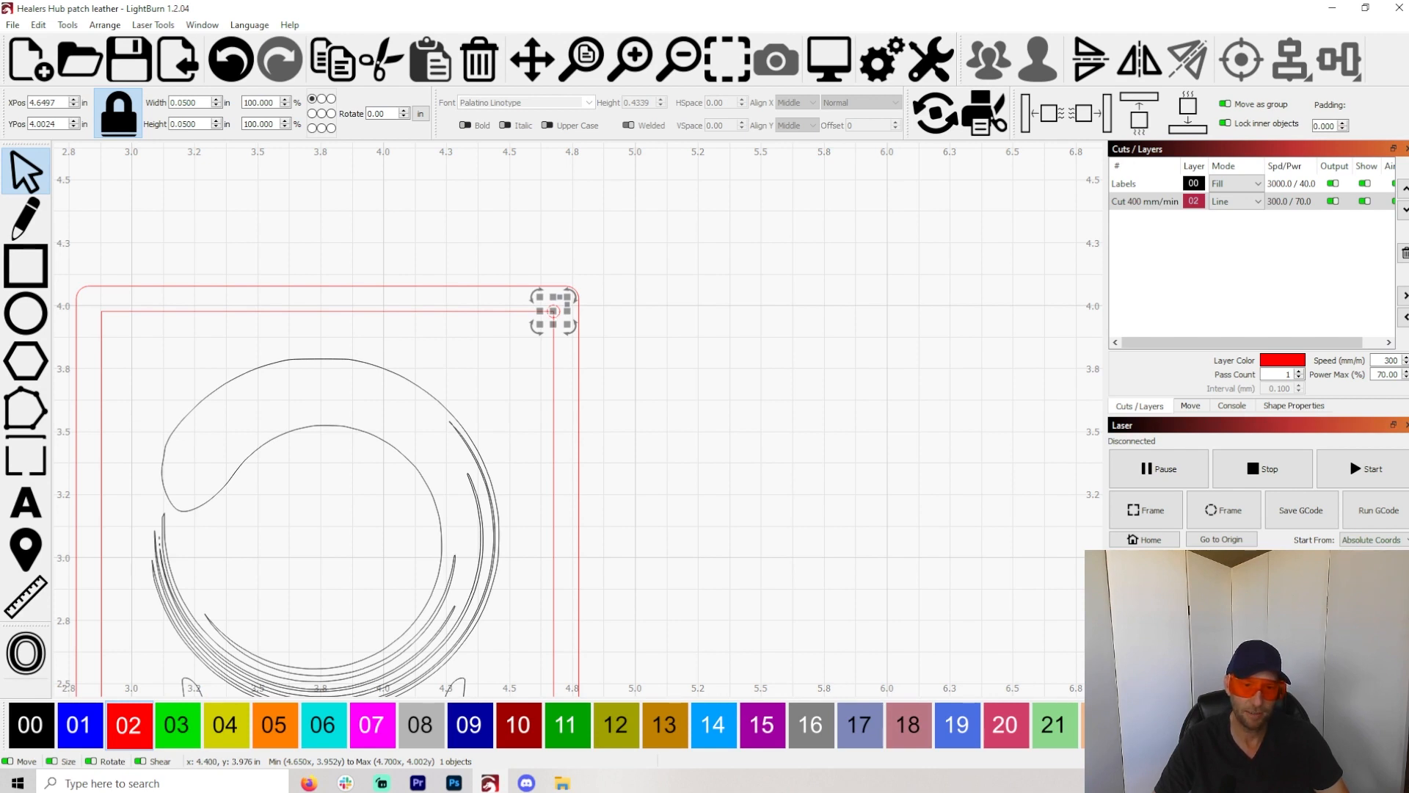
Add the inner rectangle to the selection after the corner circle and start Copy Along Path, keeping the patch preview unobstructed
{"action": "left_click", "coordinate": [488, 311], "text": "shift"}
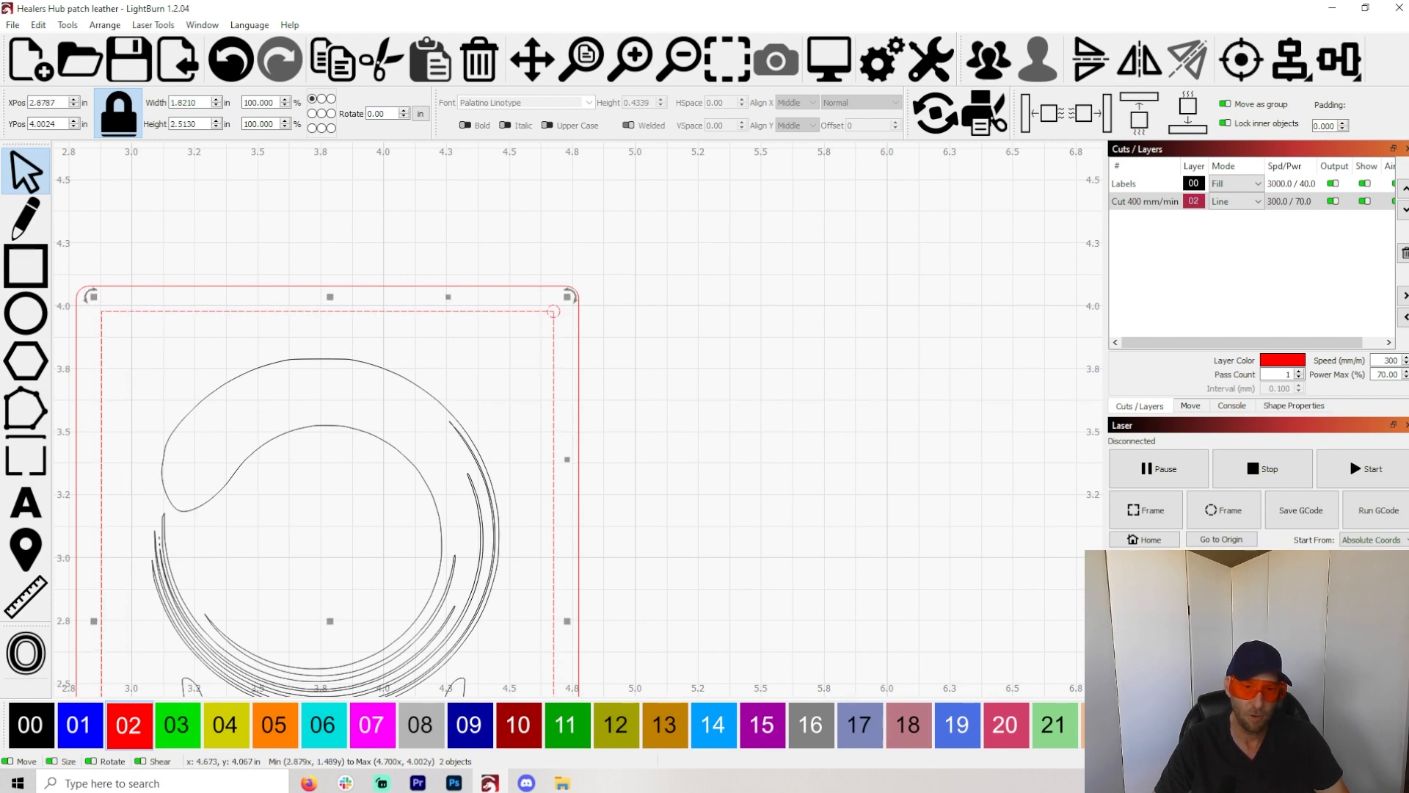
{"action": "key", "text": "ctrl+shift+f"}
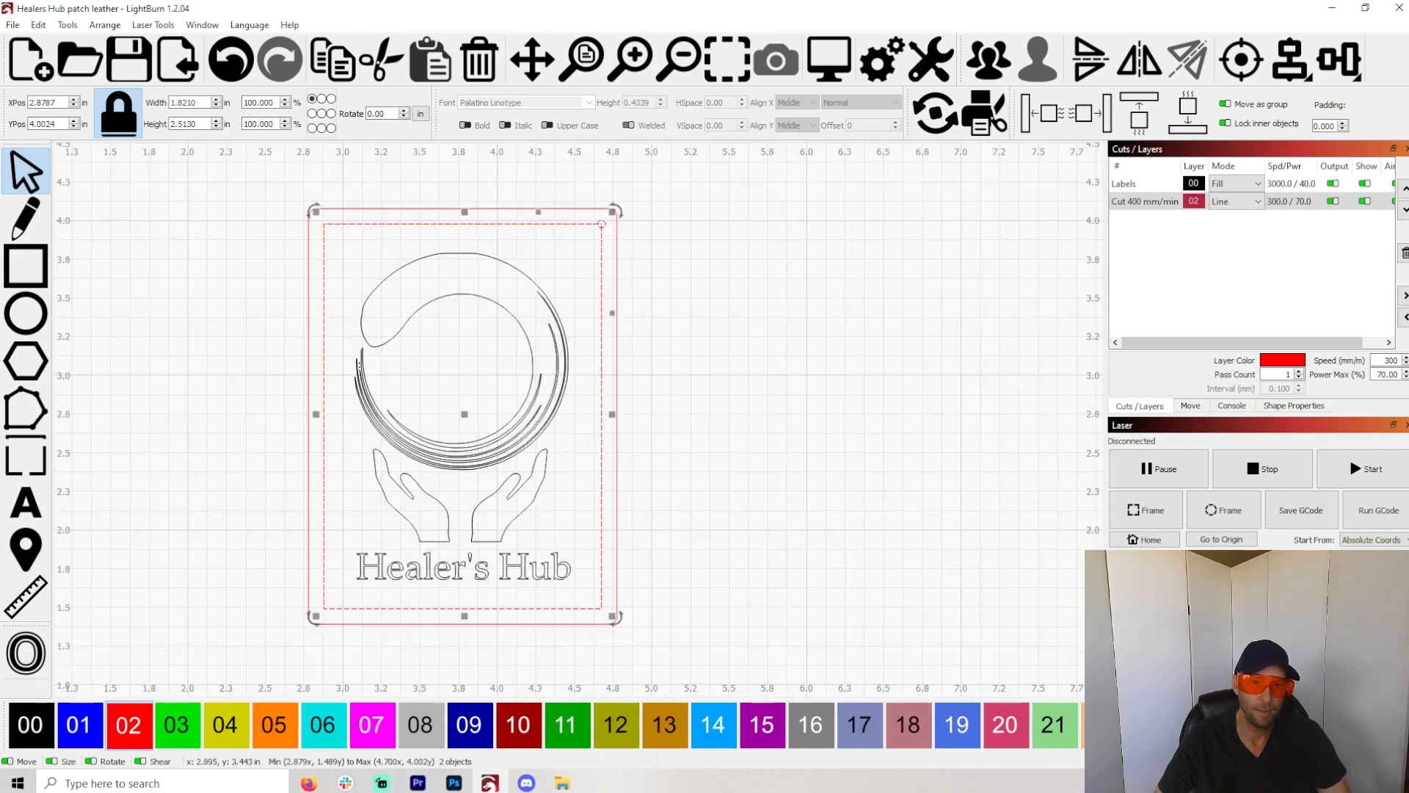
{"action": "scroll", "coordinate": [326, 306], "scroll_direction": "up", "scroll_amount": 1}
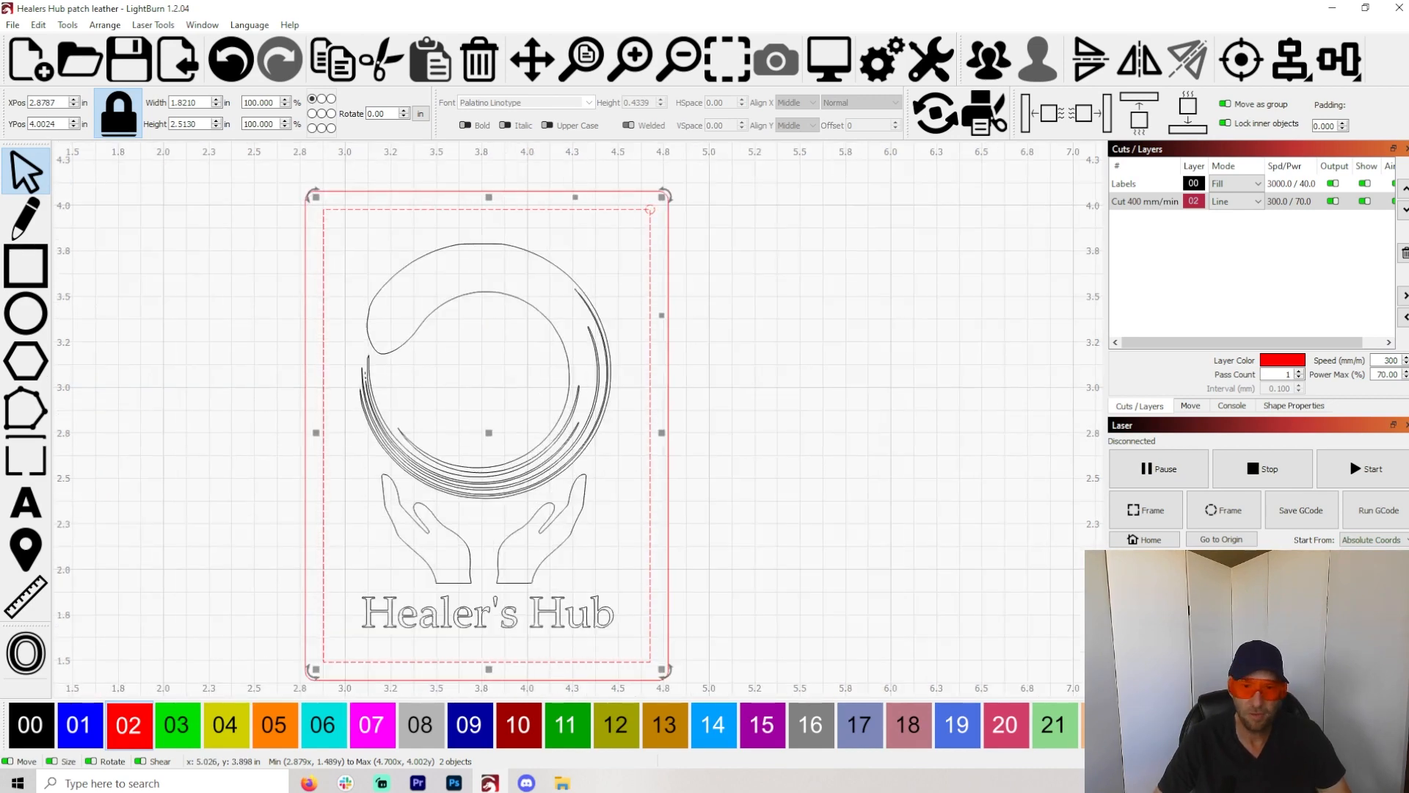
{"action": "left_click", "coordinate": [104, 25]}
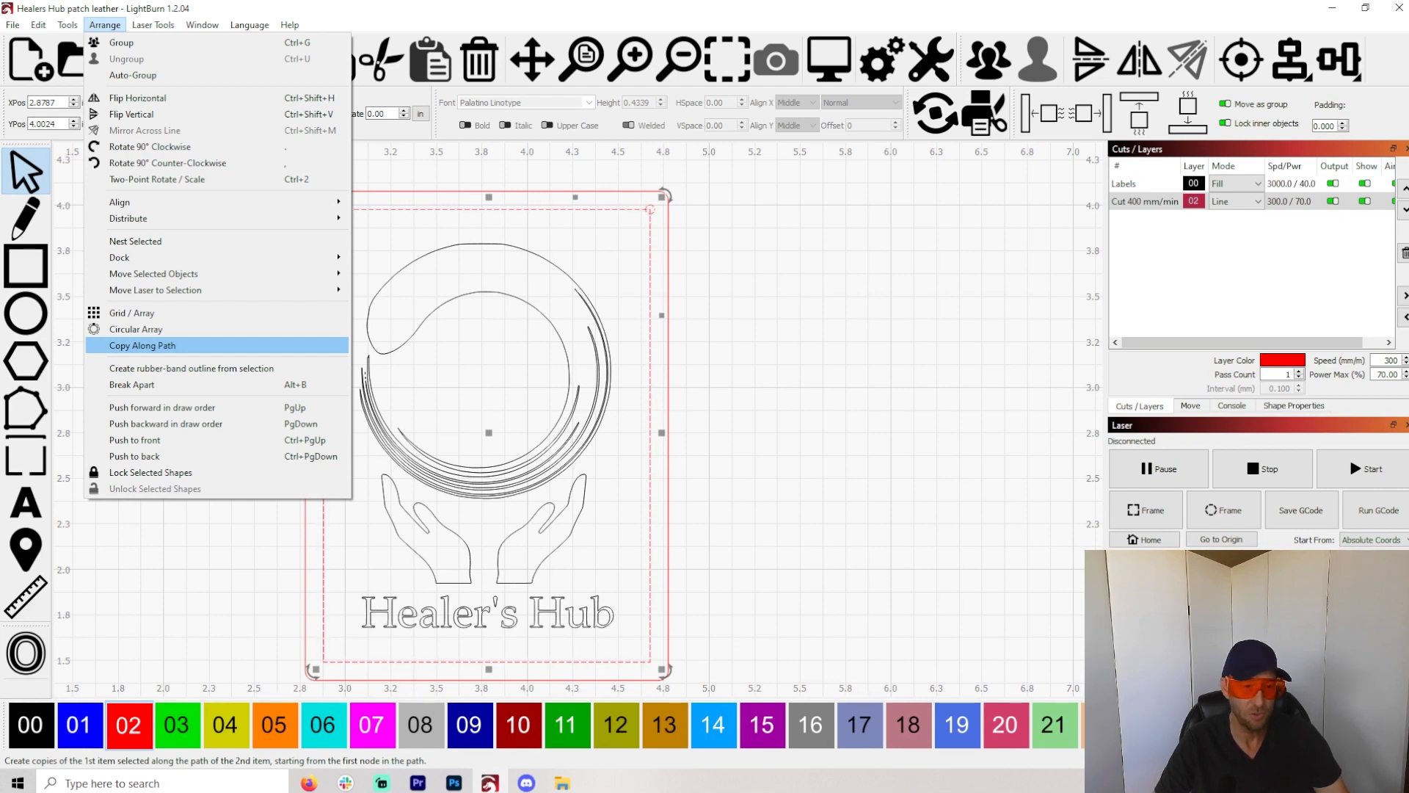
{"action": "key", "text": "Return"}
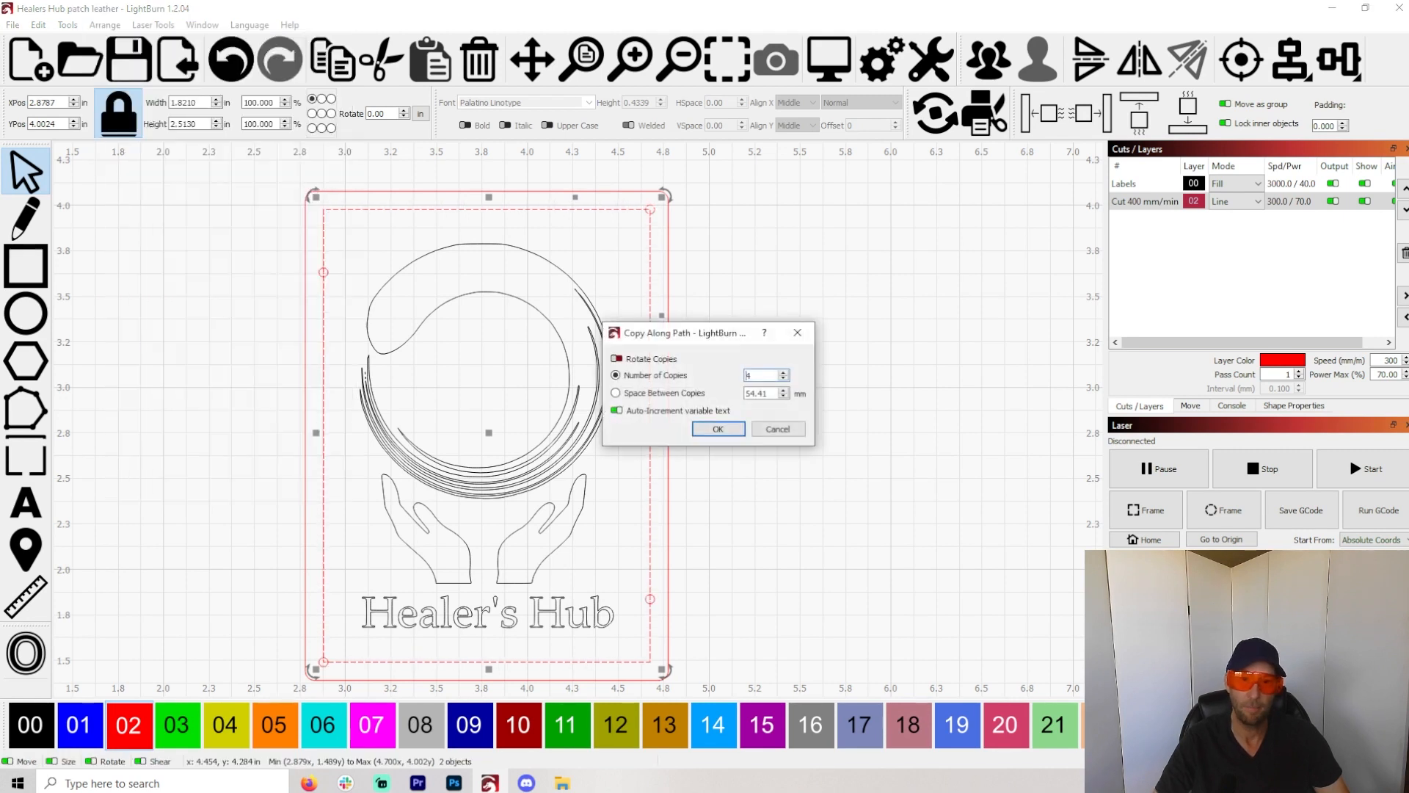
{"action": "left_click_drag", "start_coordinate": [705, 333], "coordinate": [873, 325]}
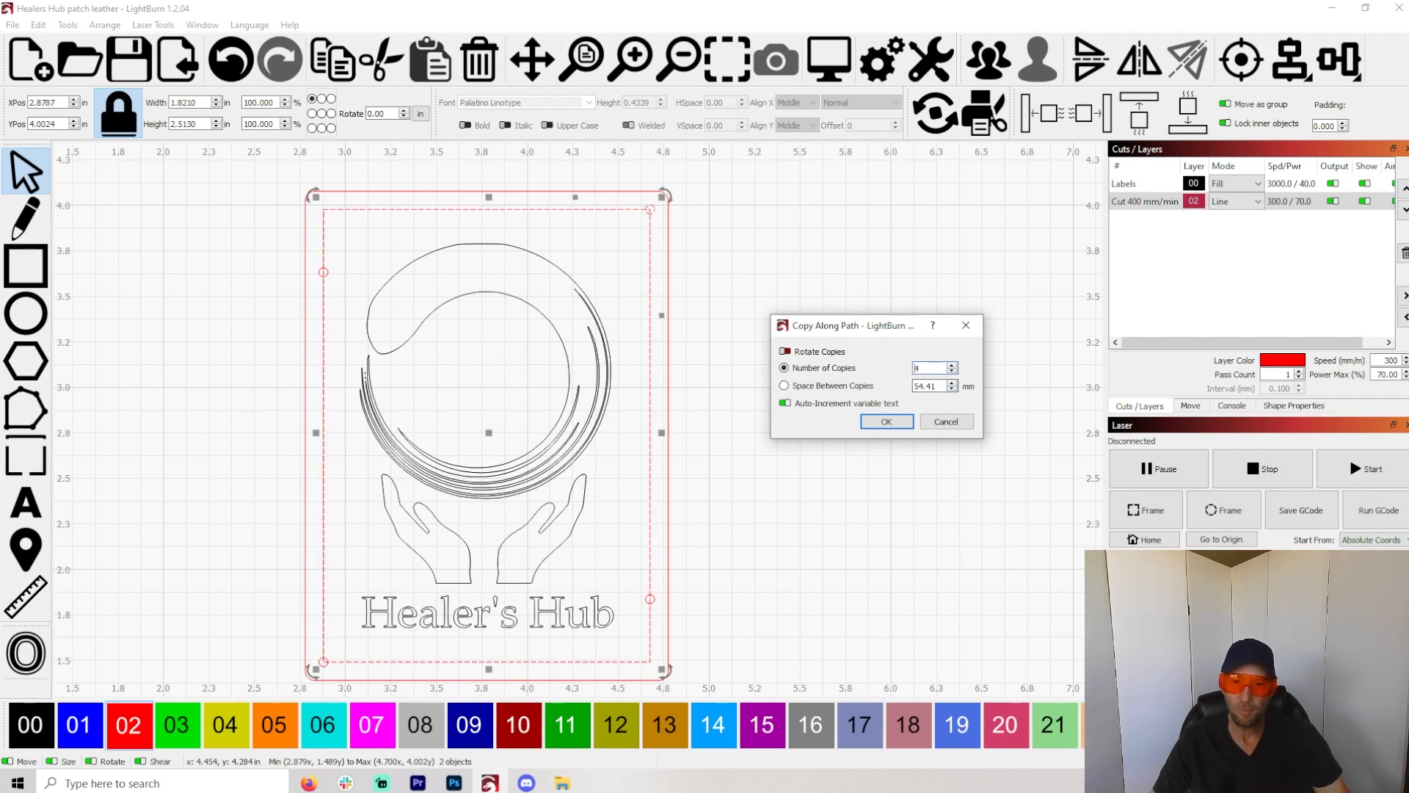
Preview the circle copies along the path with a space between copies of .5 mm and of 5 mm
{"action": "left_click_drag", "start_coordinate": [935, 385], "coordinate": [914, 385]}
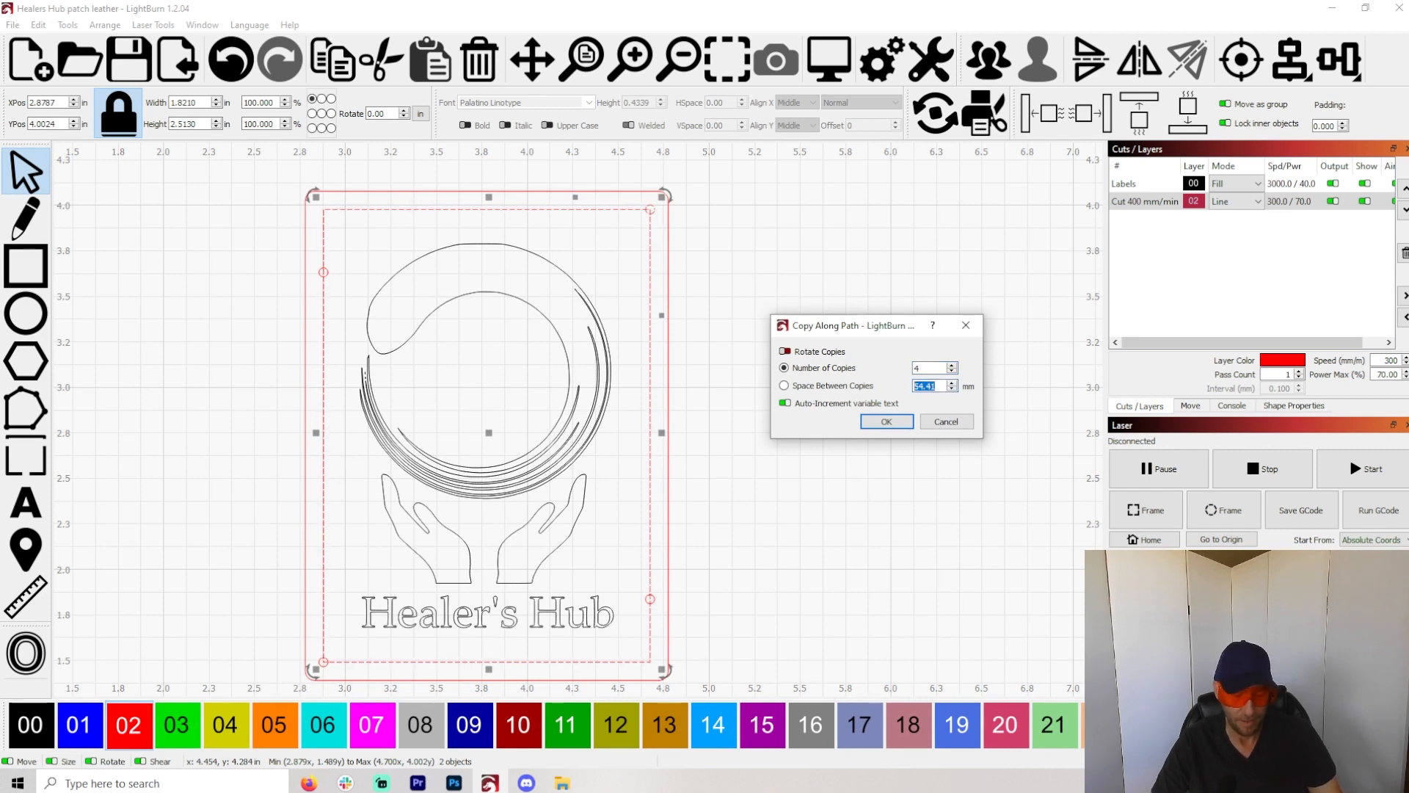
{"action": "type", "text": "."}
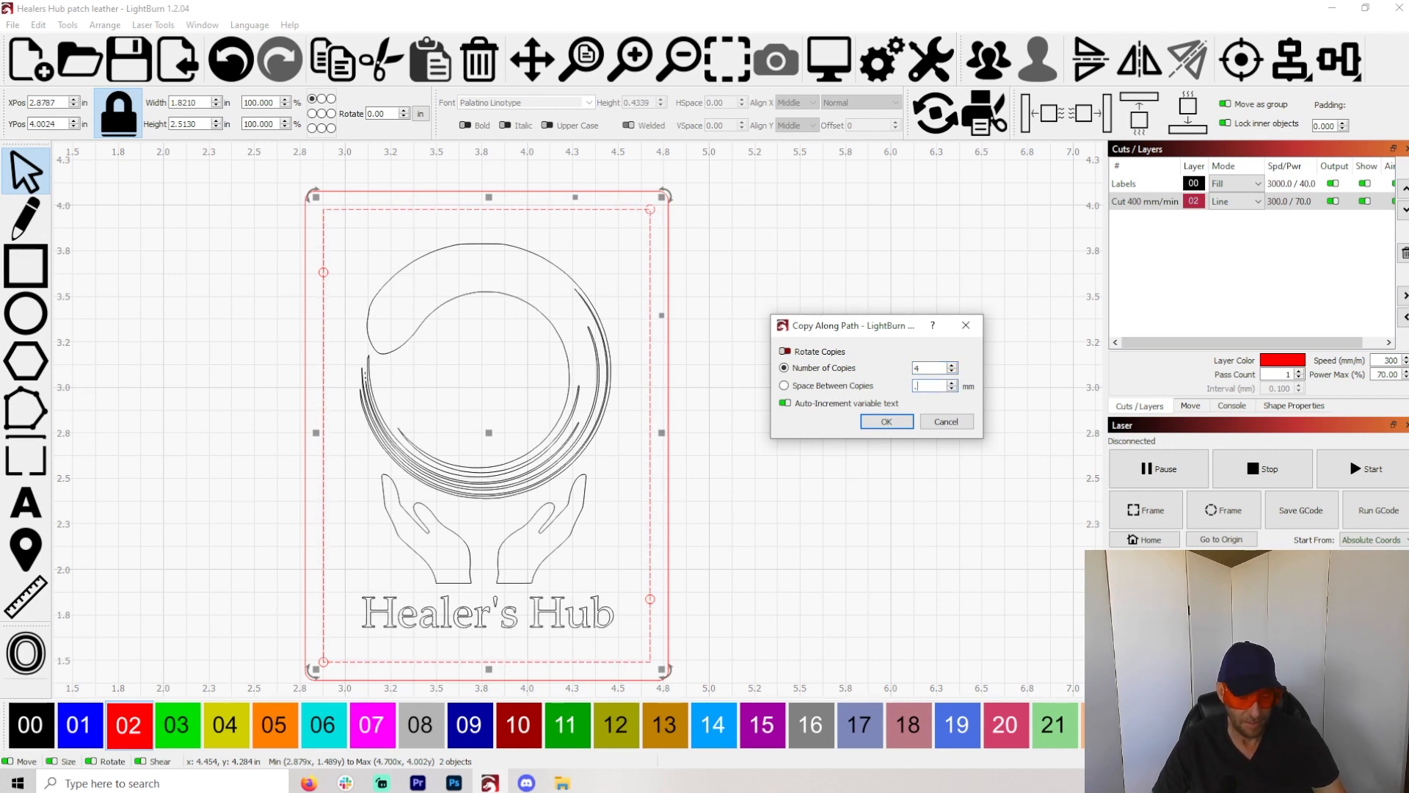
{"action": "type", "text": "5"}
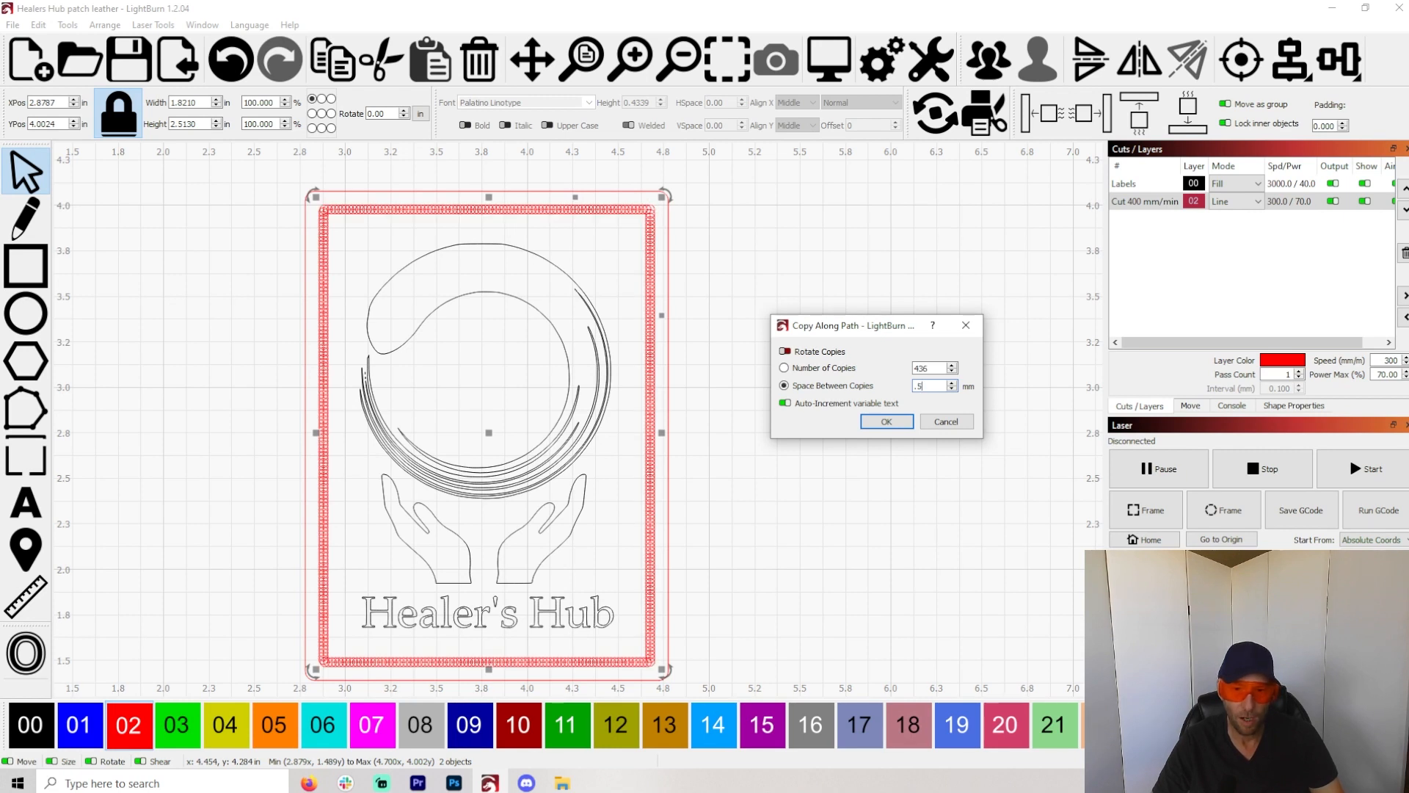
{"action": "key", "text": "ctrl+a"}
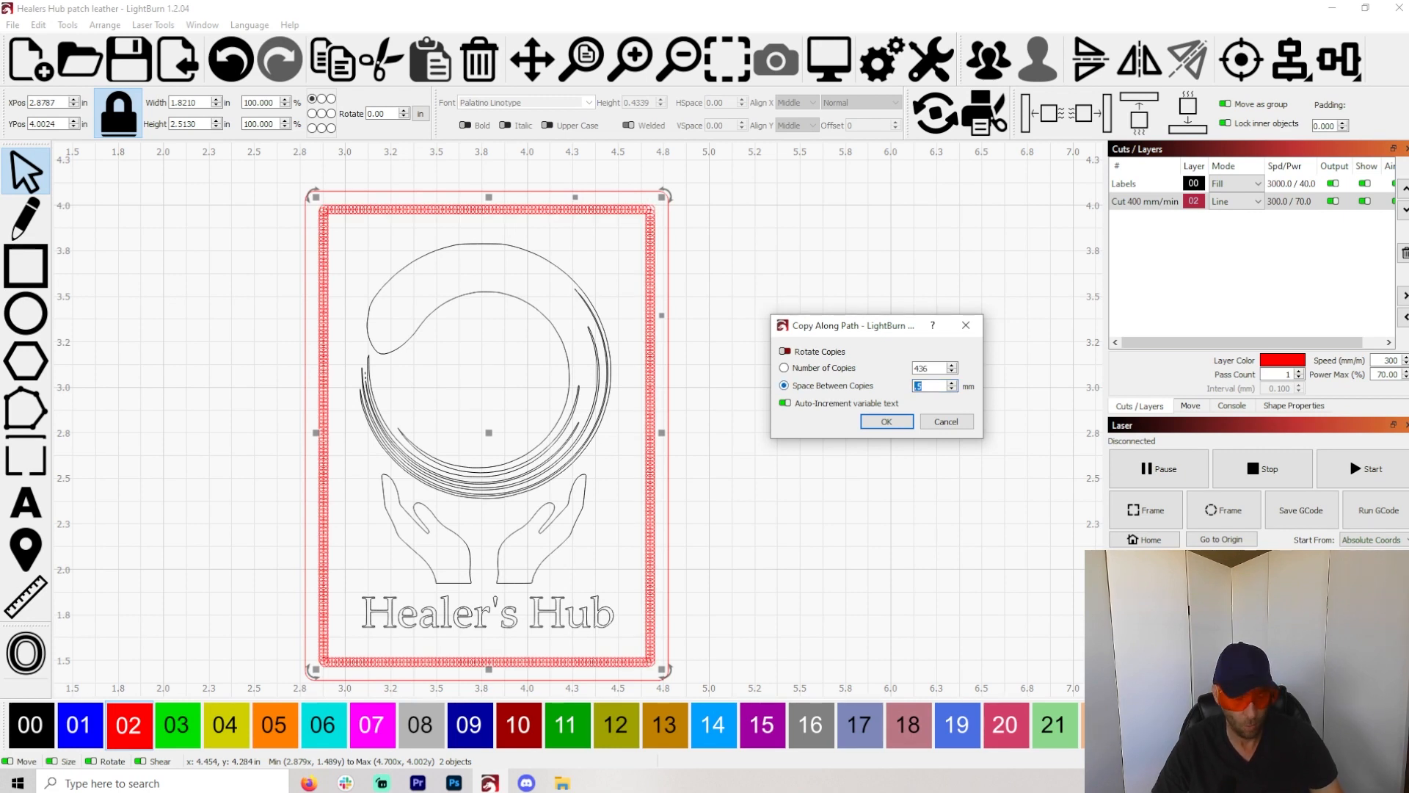
{"action": "type", "text": "5"}
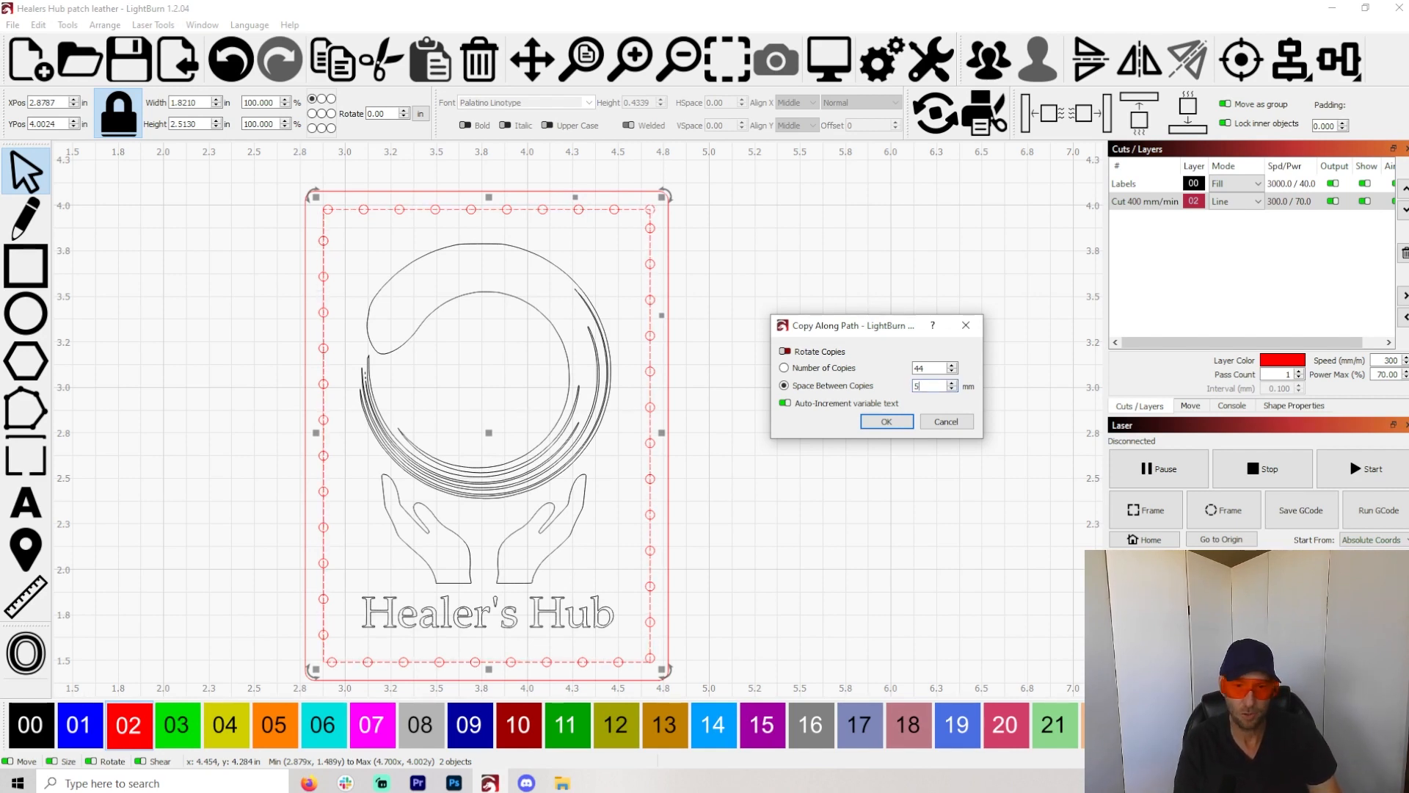
Try copy spacings of 5.14 and 5.13 mm, settle on 5.18 mm, create the copies and clear the selection
{"action": "type", "text": "1"}
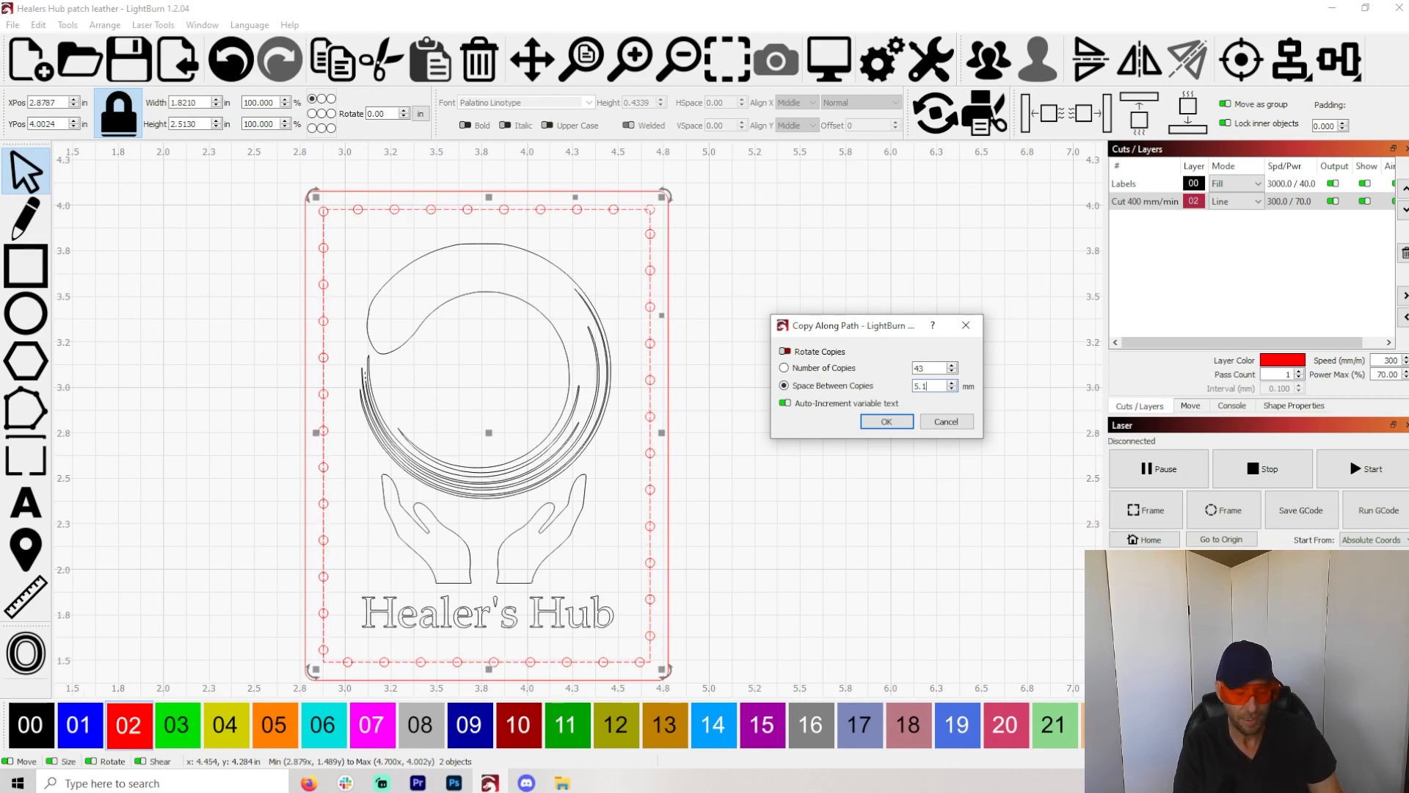
{"action": "type", "text": "4"}
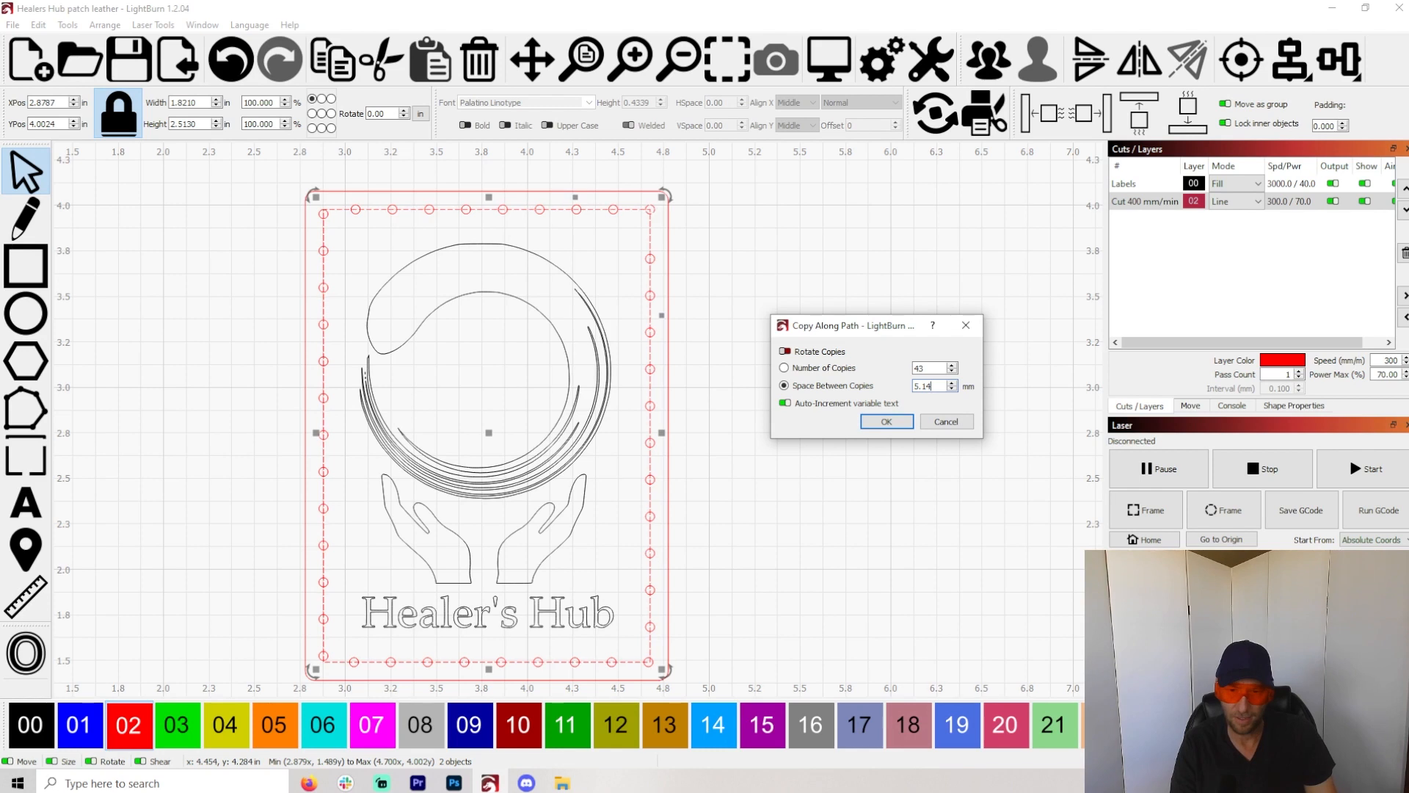
{"action": "key", "text": "BackSpace"}
{"action": "type", "text": "3"}
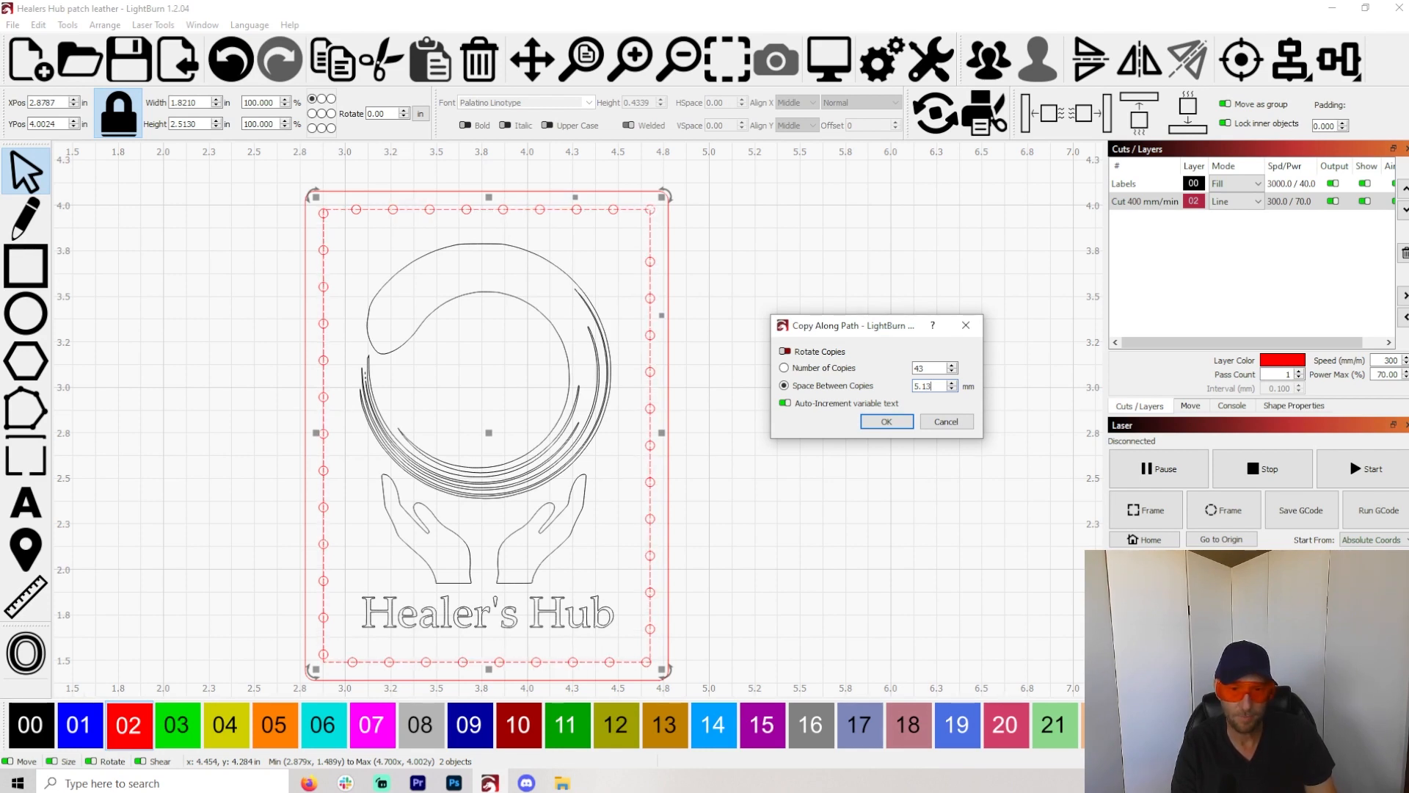
{"action": "key", "text": "BackSpace"}
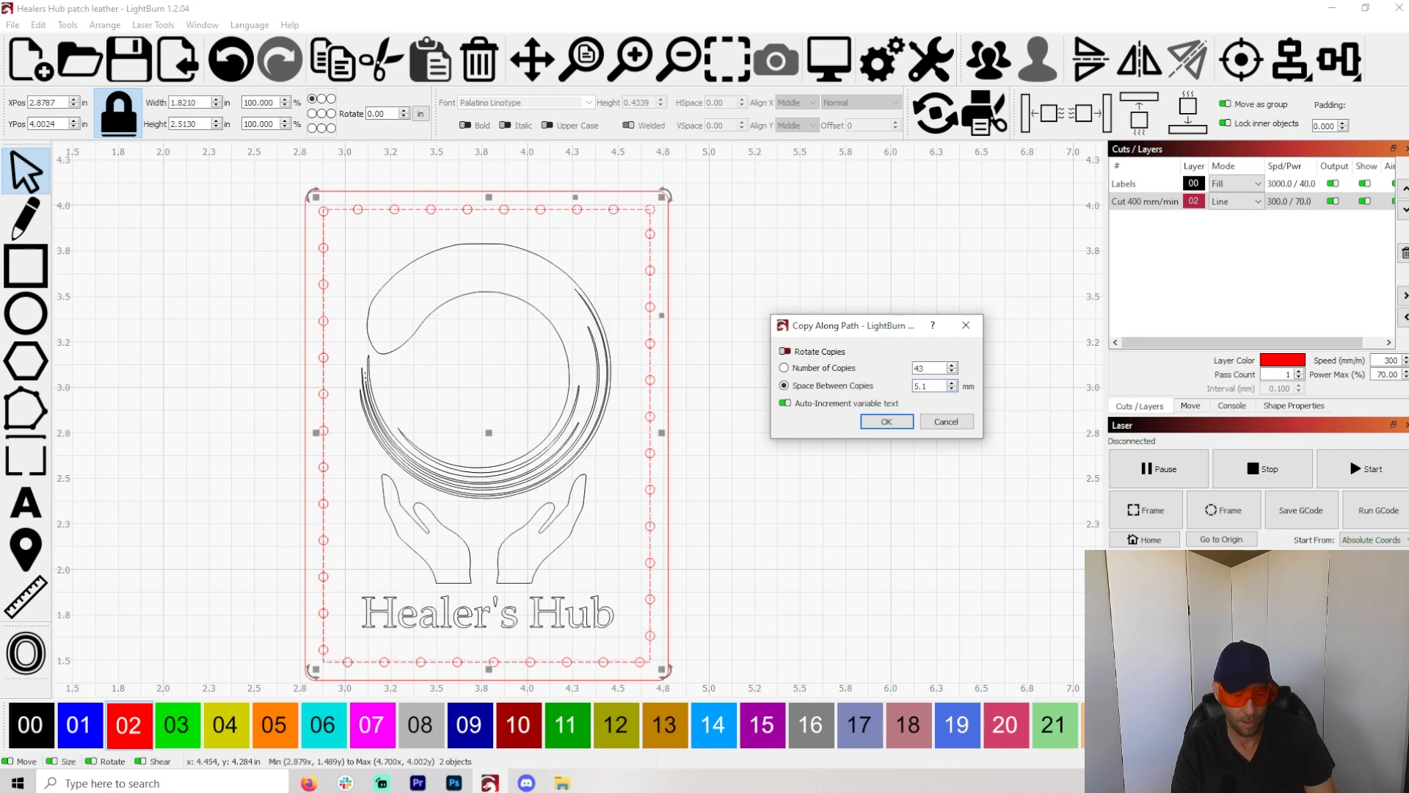
{"action": "type", "text": "8"}
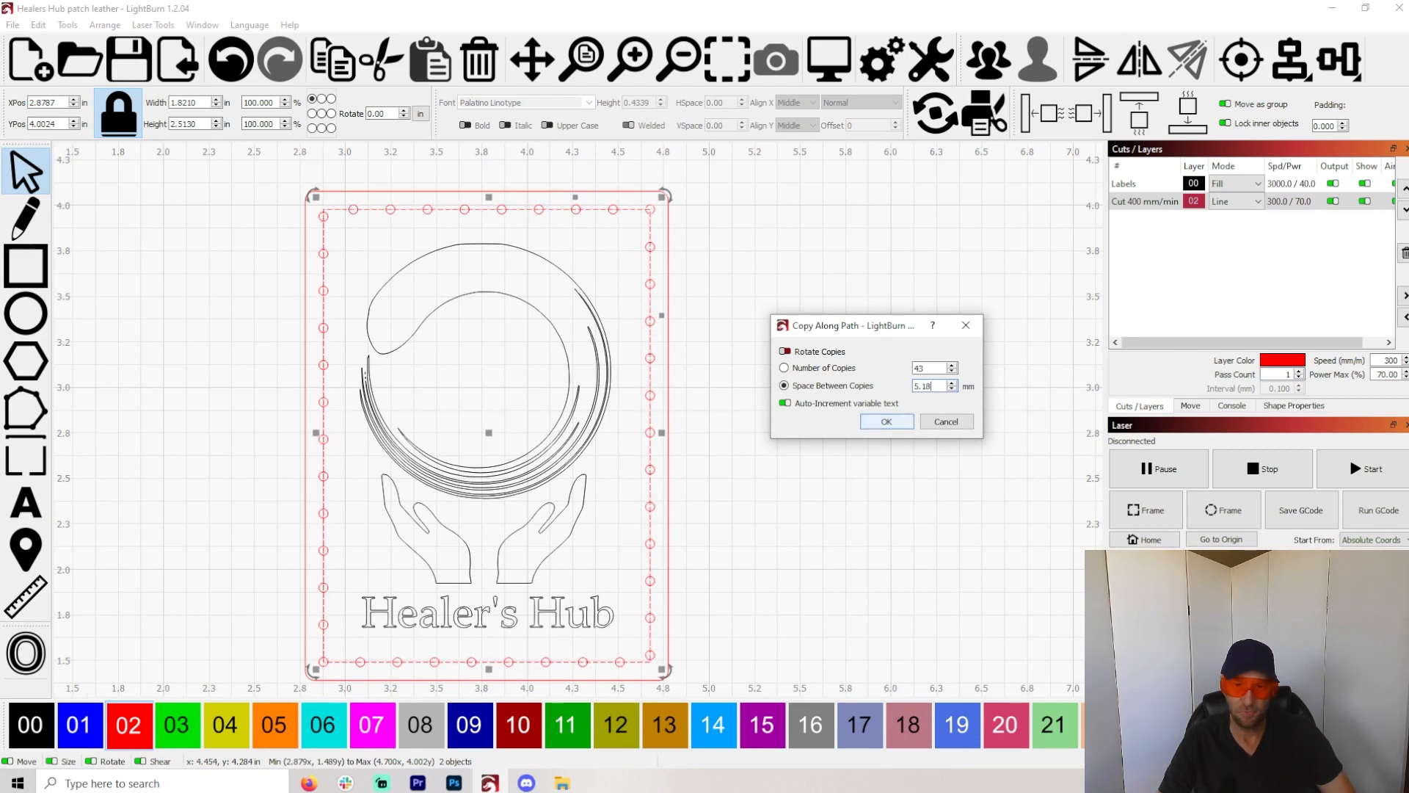
{"action": "key", "text": "Return"}
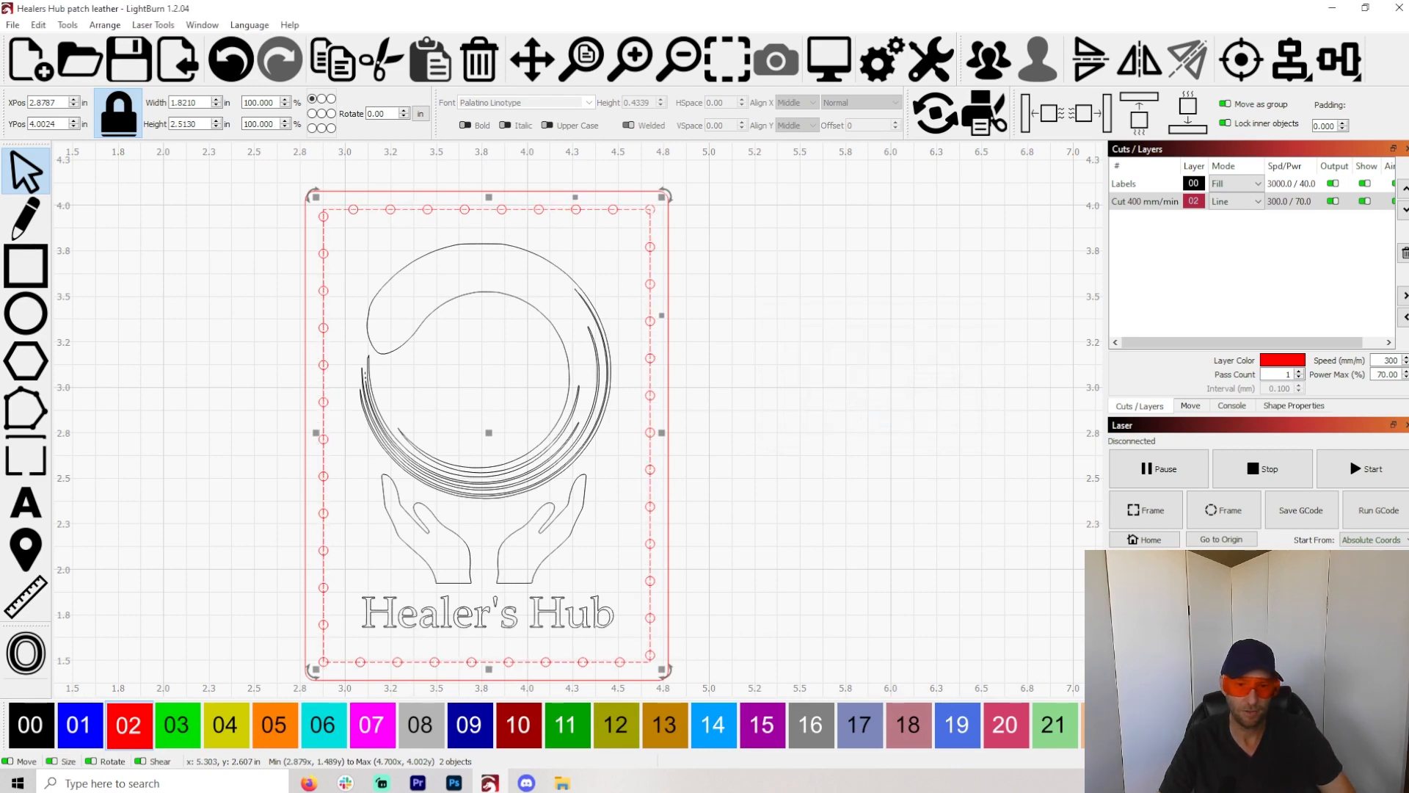
{"action": "key", "text": "Escape"}
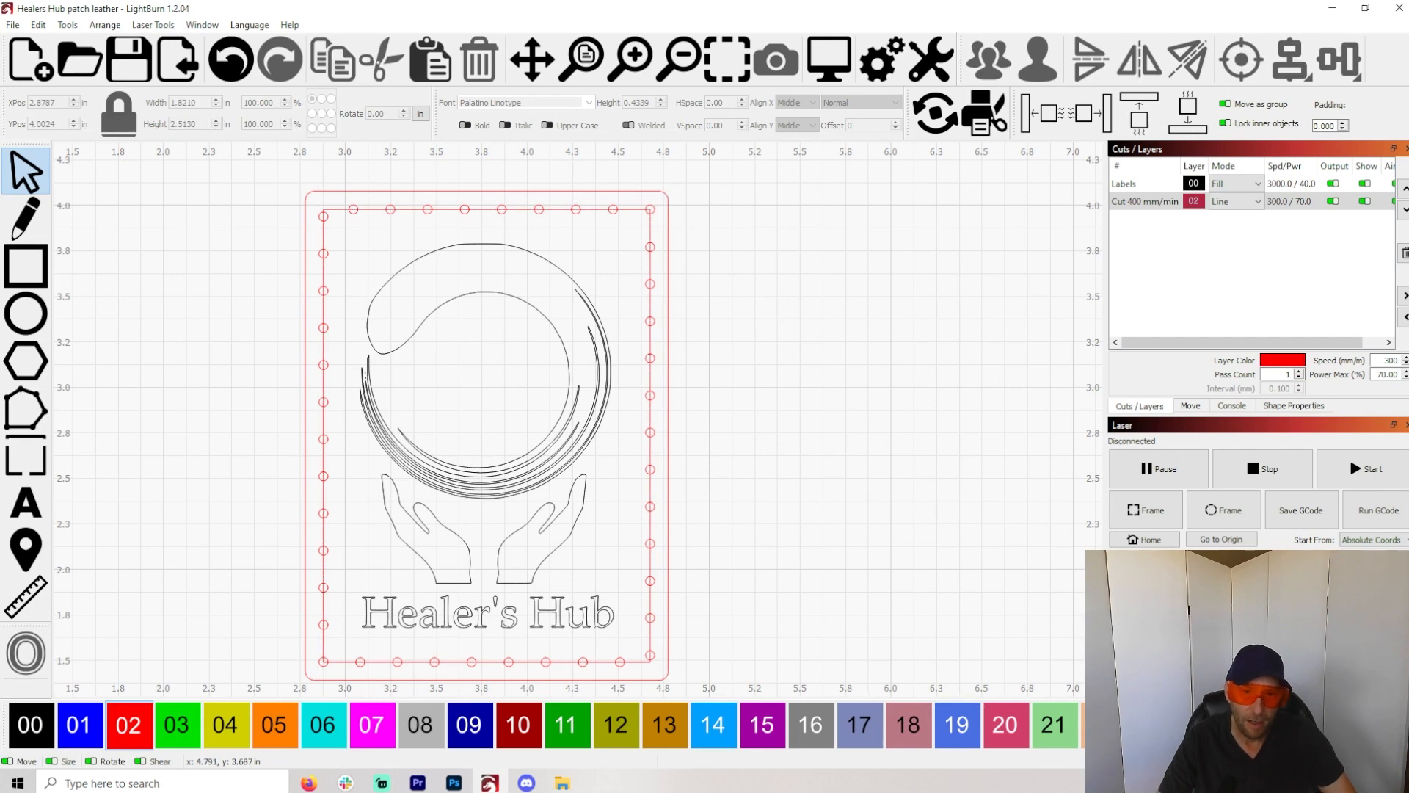
Shift the first three holes below the upper-right corner slightly up the right edge, to Y positions 3.8191, 3.6147 and 3.3960 in
{"action": "scroll", "coordinate": [650, 242], "scroll_direction": "up", "scroll_amount": 3}
{"action": "scroll", "coordinate": [648, 241], "scroll_direction": "up", "scroll_amount": 2}
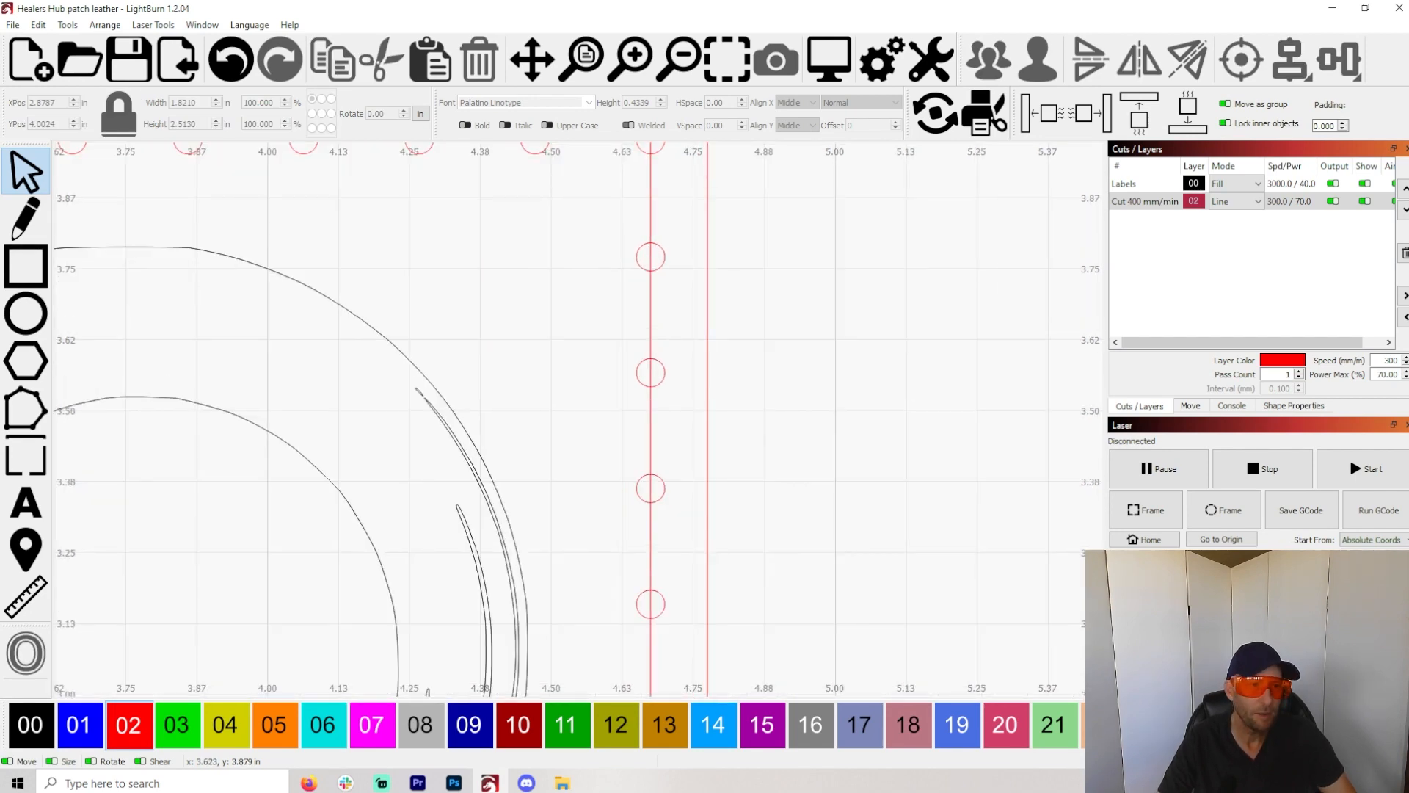
{"action": "left_click", "coordinate": [659, 246]}
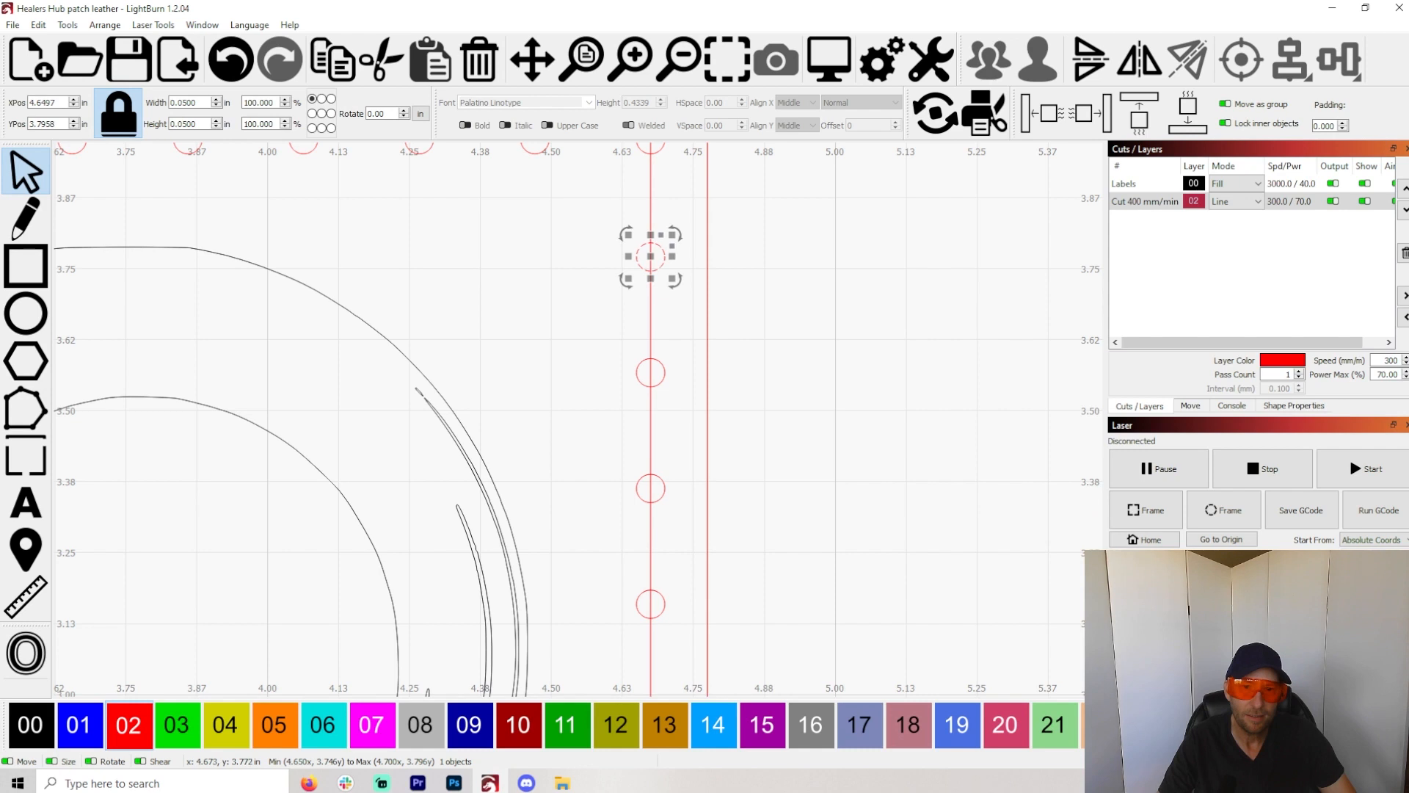
{"action": "left_click_drag", "start_coordinate": [649, 254], "coordinate": [649, 241]}
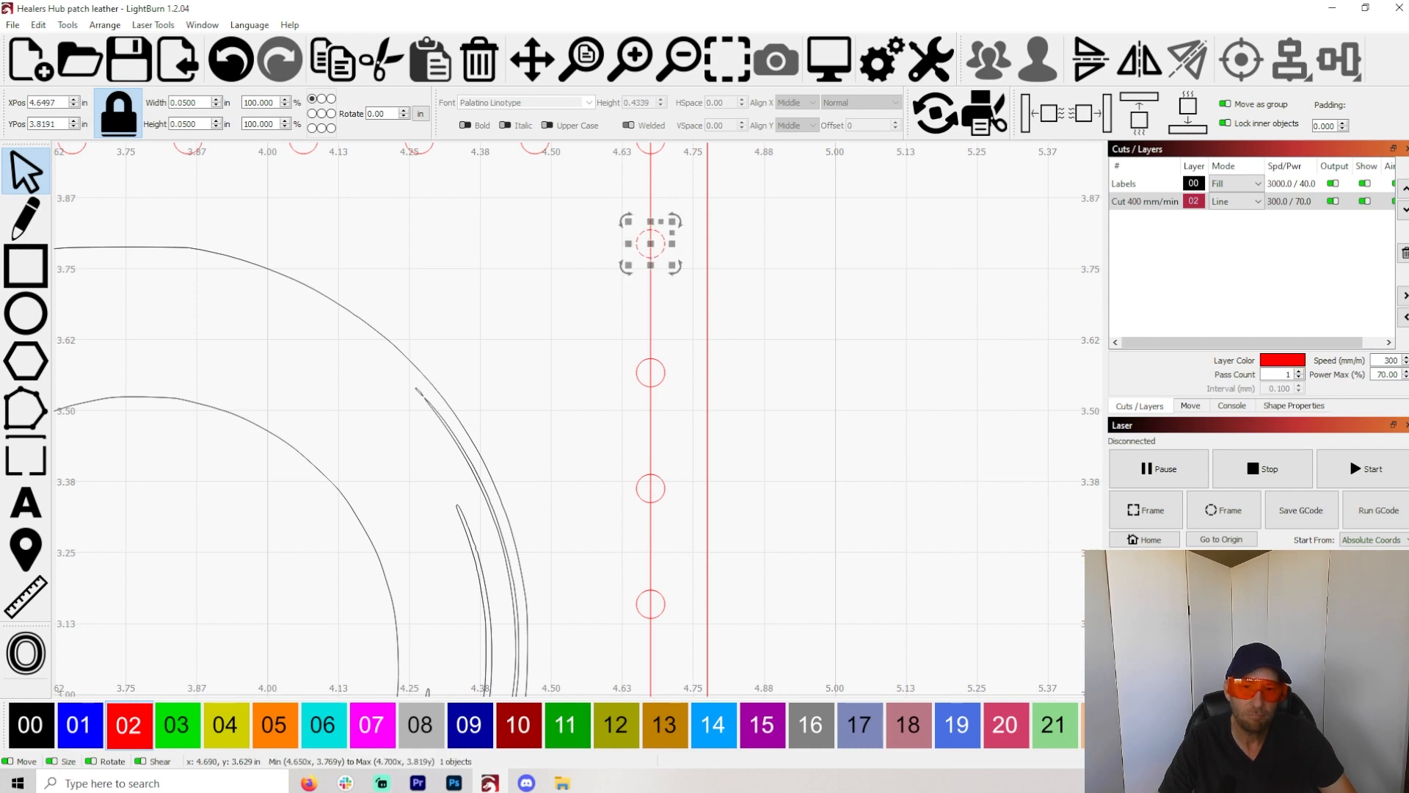
{"action": "left_click", "coordinate": [657, 358]}
{"action": "left_click_drag", "start_coordinate": [648, 372], "coordinate": [648, 359]}
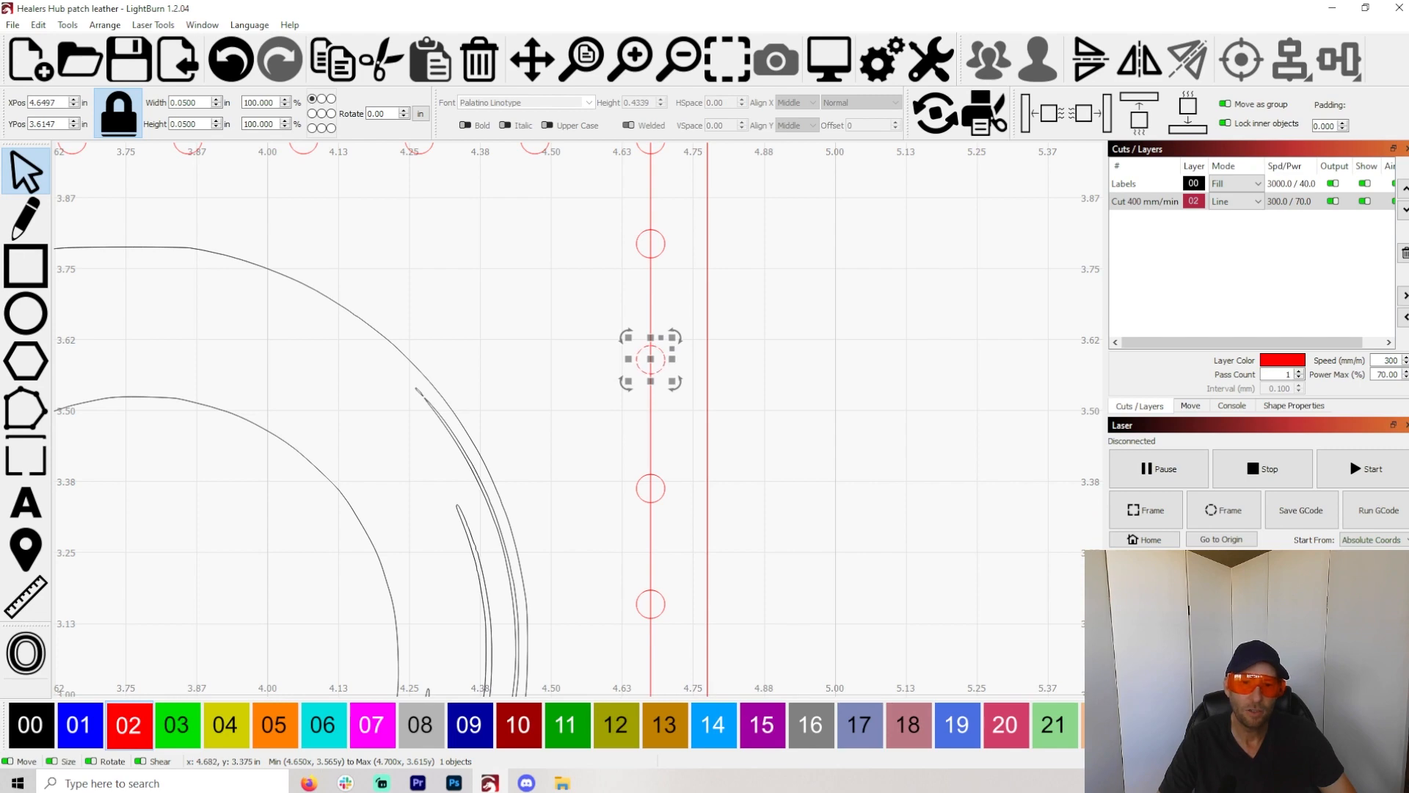
{"action": "left_click", "coordinate": [653, 486]}
{"action": "left_click_drag", "start_coordinate": [652, 486], "coordinate": [654, 477]}
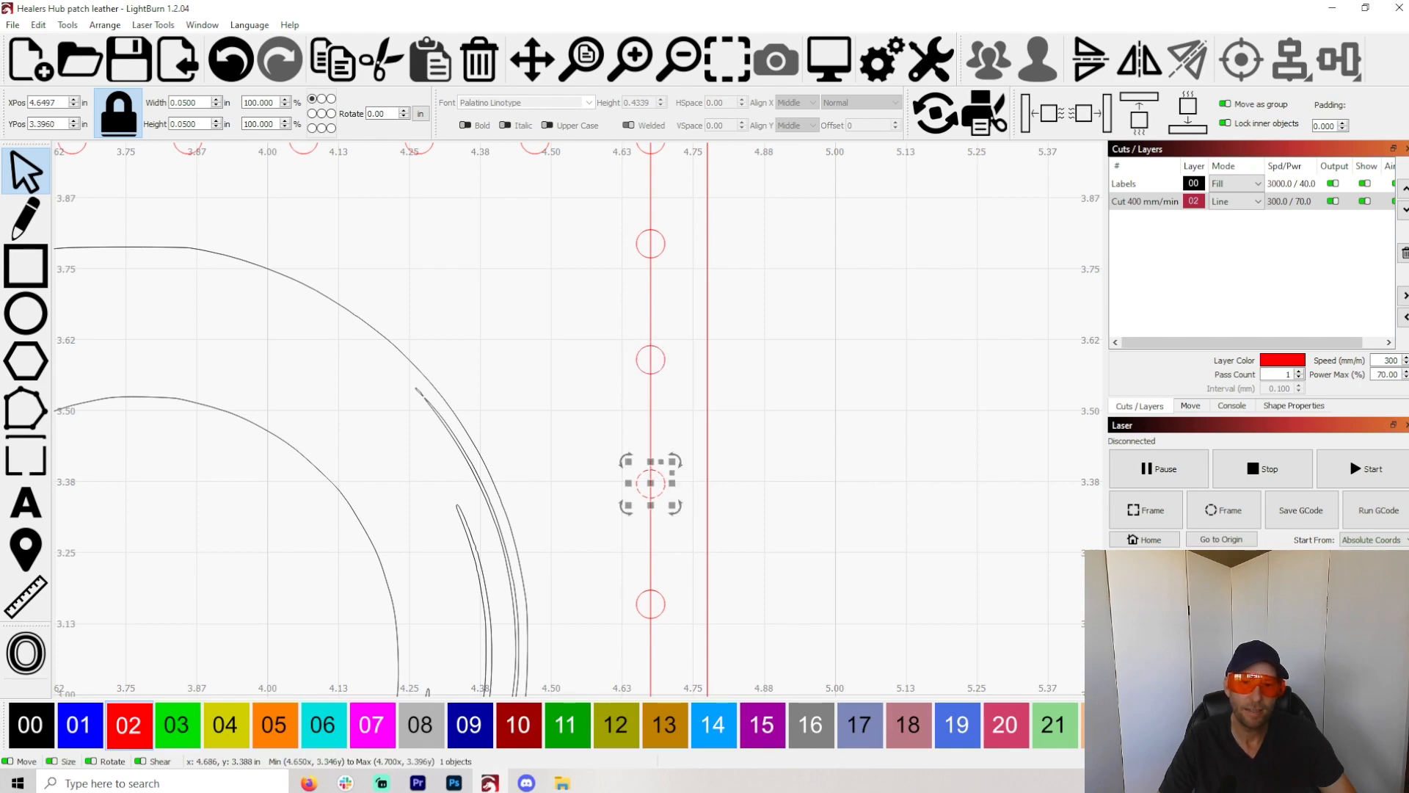
Centre the lowest right-edge hole on the inner rectangle's lower-right corner and lower the hole above it to Y 1.7097 in
{"action": "scroll", "coordinate": [652, 481], "scroll_direction": "down", "scroll_amount": 6}
{"action": "scroll", "coordinate": [670, 558], "scroll_direction": "down", "scroll_amount": 3}
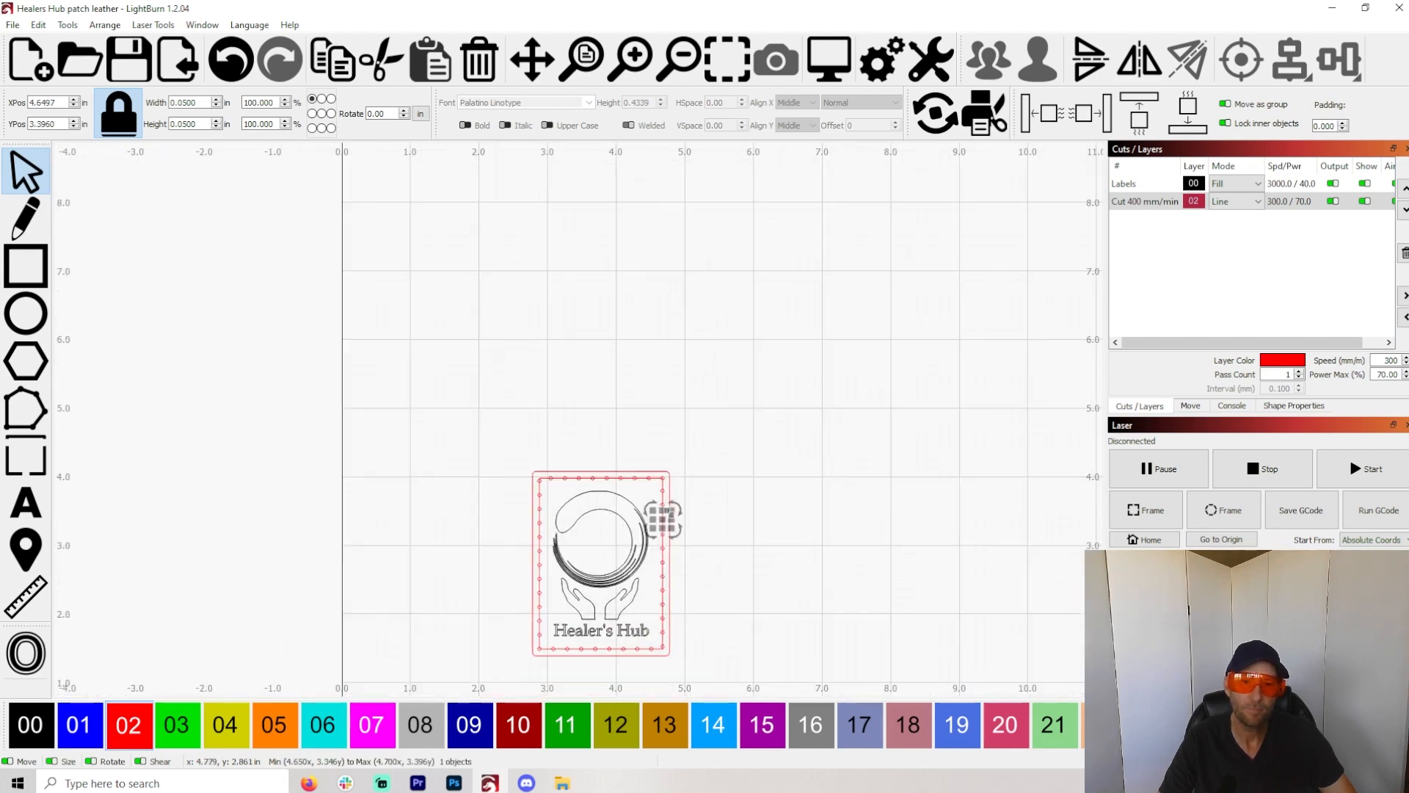
{"action": "scroll", "coordinate": [646, 635], "scroll_direction": "up", "scroll_amount": 8}
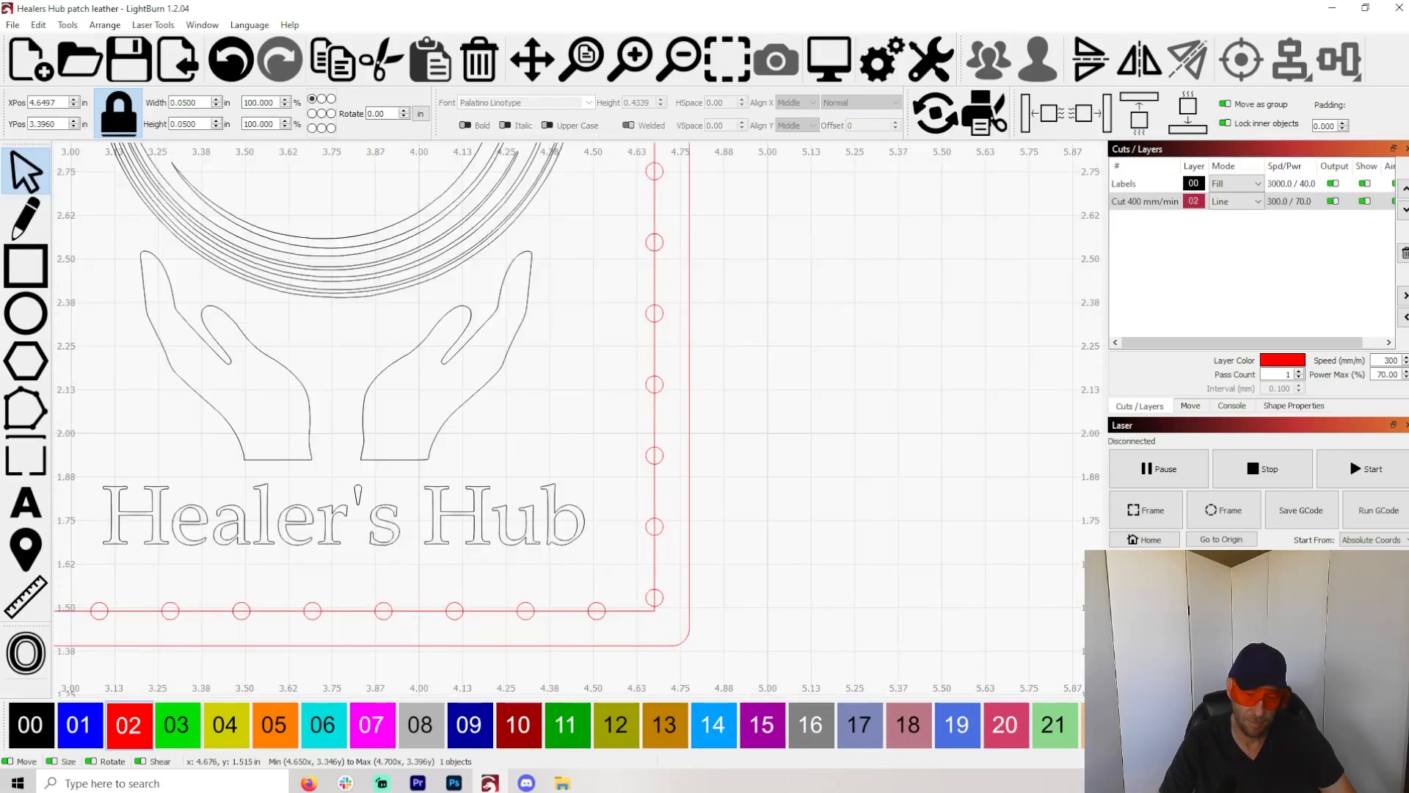
{"action": "left_click", "coordinate": [654, 599]}
{"action": "left_click_drag", "start_coordinate": [653, 598], "coordinate": [654, 612]}
{"action": "left_click", "coordinate": [654, 527]}
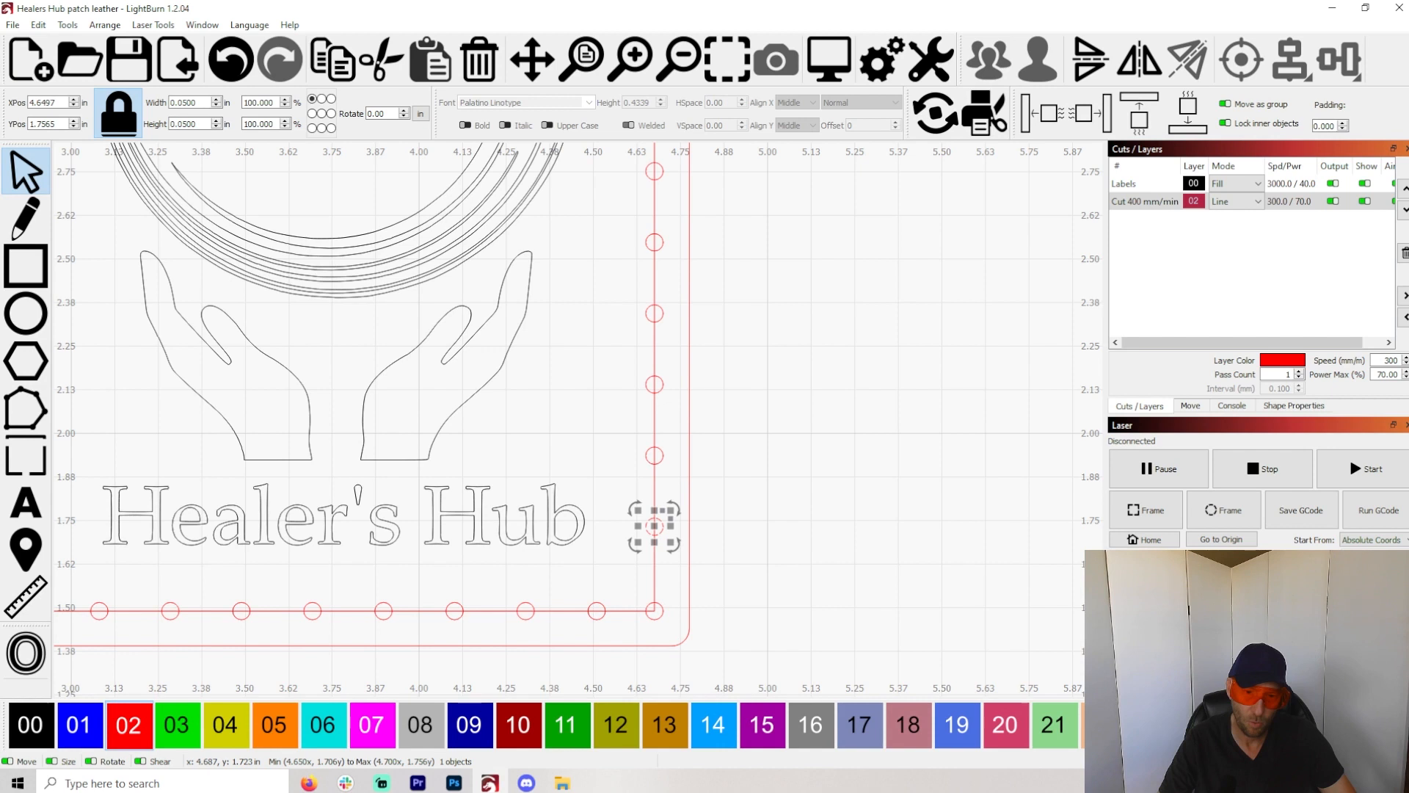
{"action": "left_click_drag", "start_coordinate": [654, 527], "coordinate": [654, 543]}
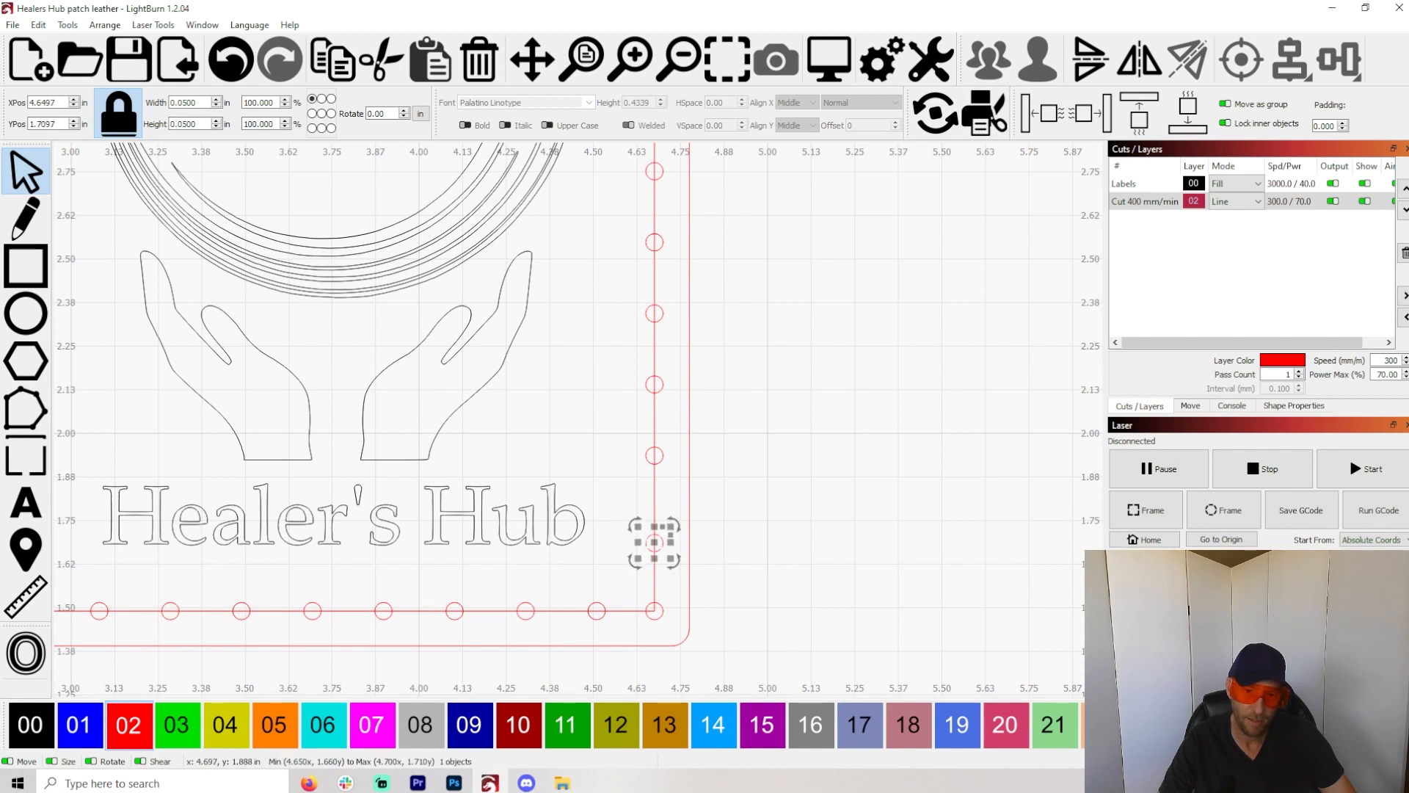
Shift the second, third and fourth holes above the lower-right corner slightly downward to even out the right-edge spacing
{"action": "left_click", "coordinate": [655, 455]}
{"action": "key", "text": "Down"}
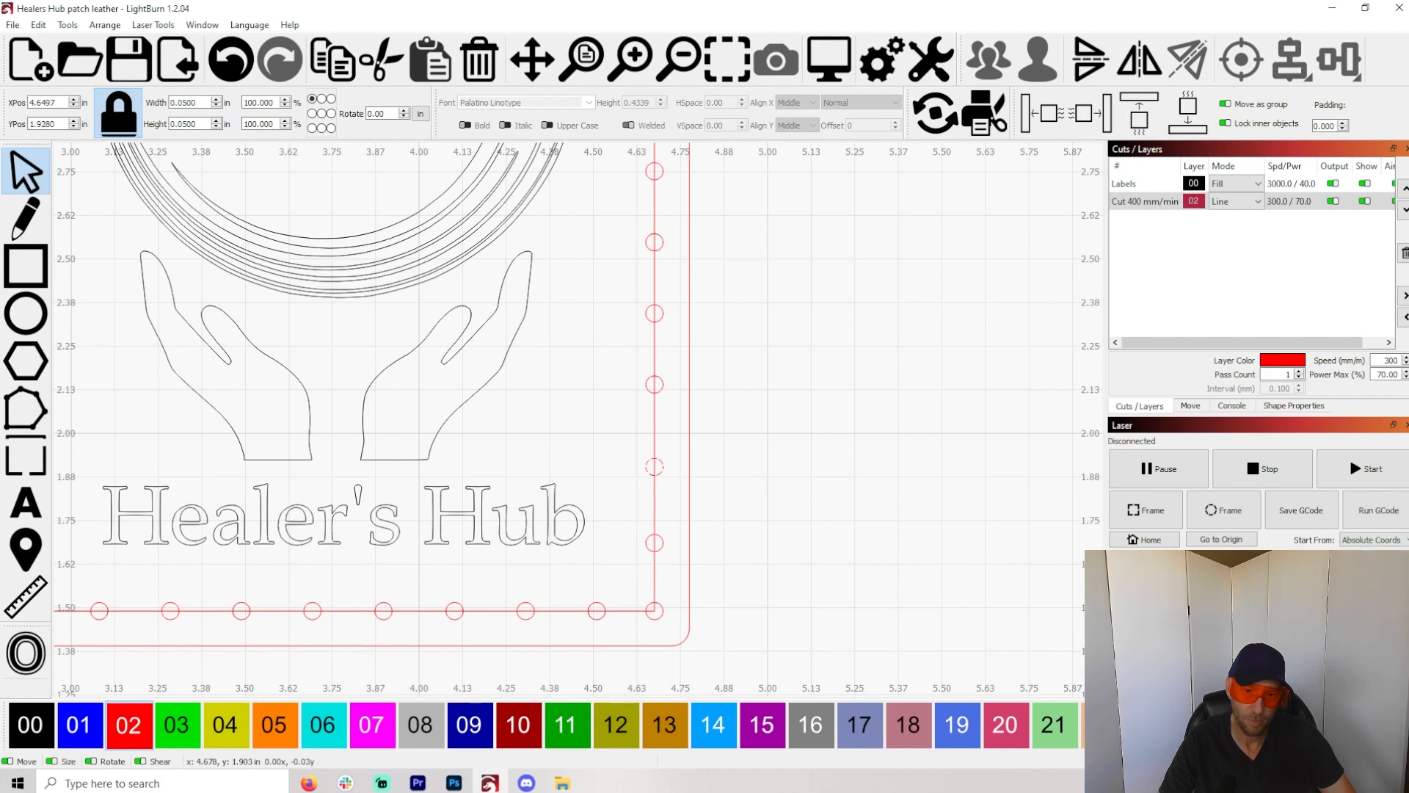
{"action": "left_click", "coordinate": [654, 392]}
{"action": "left_click_drag", "start_coordinate": [654, 388], "coordinate": [656, 396]}
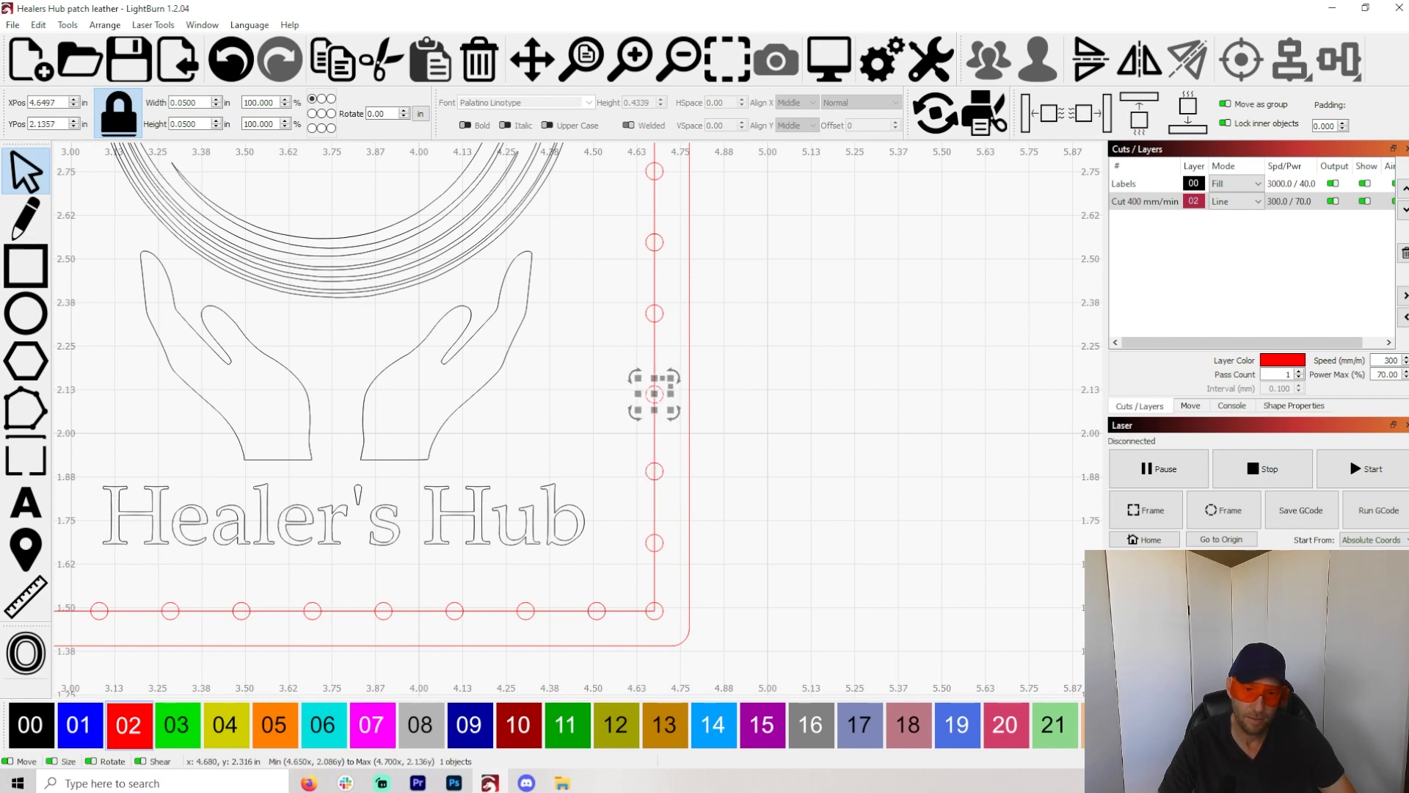
{"action": "left_click", "coordinate": [654, 322]}
{"action": "left_click_drag", "start_coordinate": [654, 321], "coordinate": [655, 321]}
Shift the bottom-edge hole beside the lower-right corner slightly left, placing it at X 4.4642, Y 1.5078 in
{"action": "left_click", "coordinate": [596, 609]}
{"action": "left_click_drag", "start_coordinate": [596, 609], "coordinate": [587, 610]}
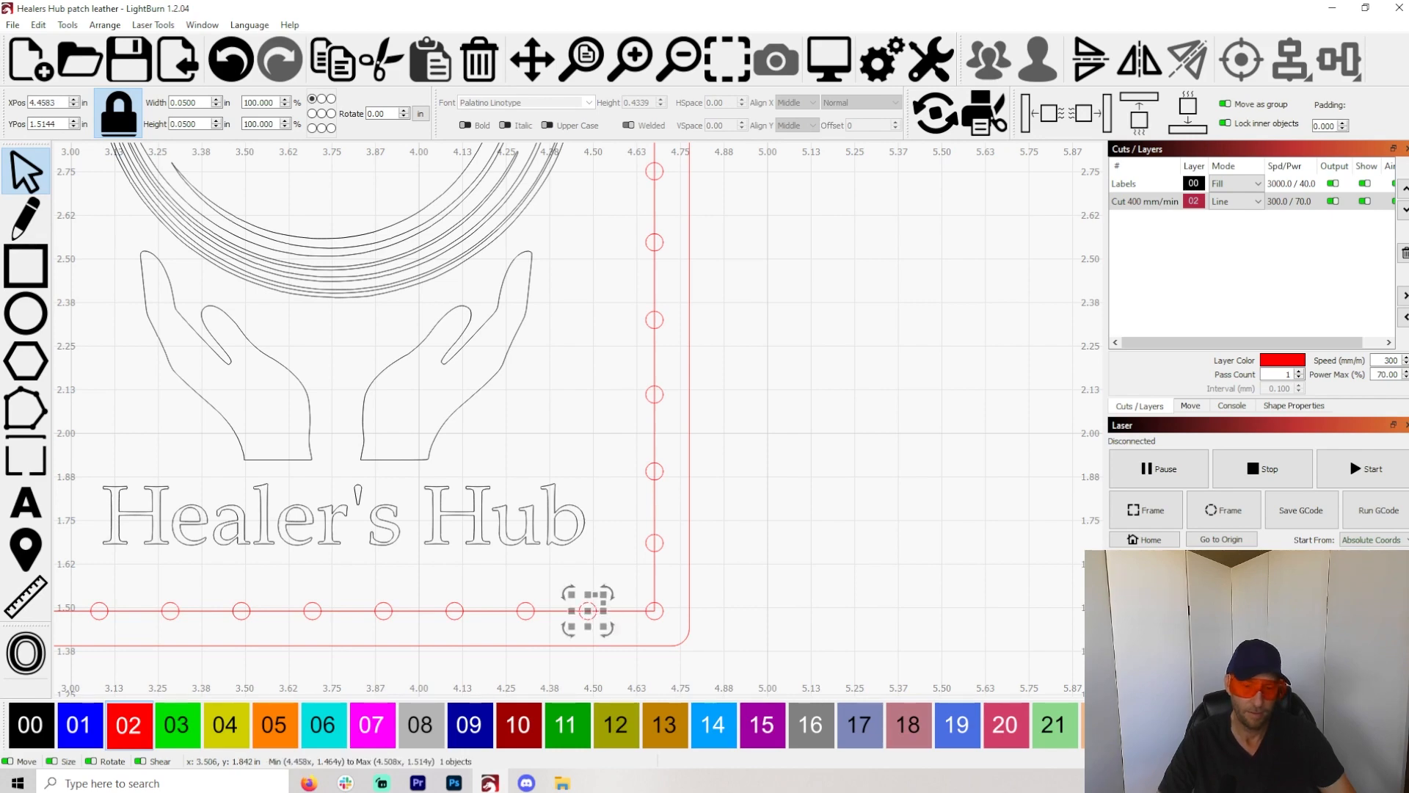
{"action": "scroll", "coordinate": [363, 525], "scroll_direction": "down", "scroll_amount": 2}
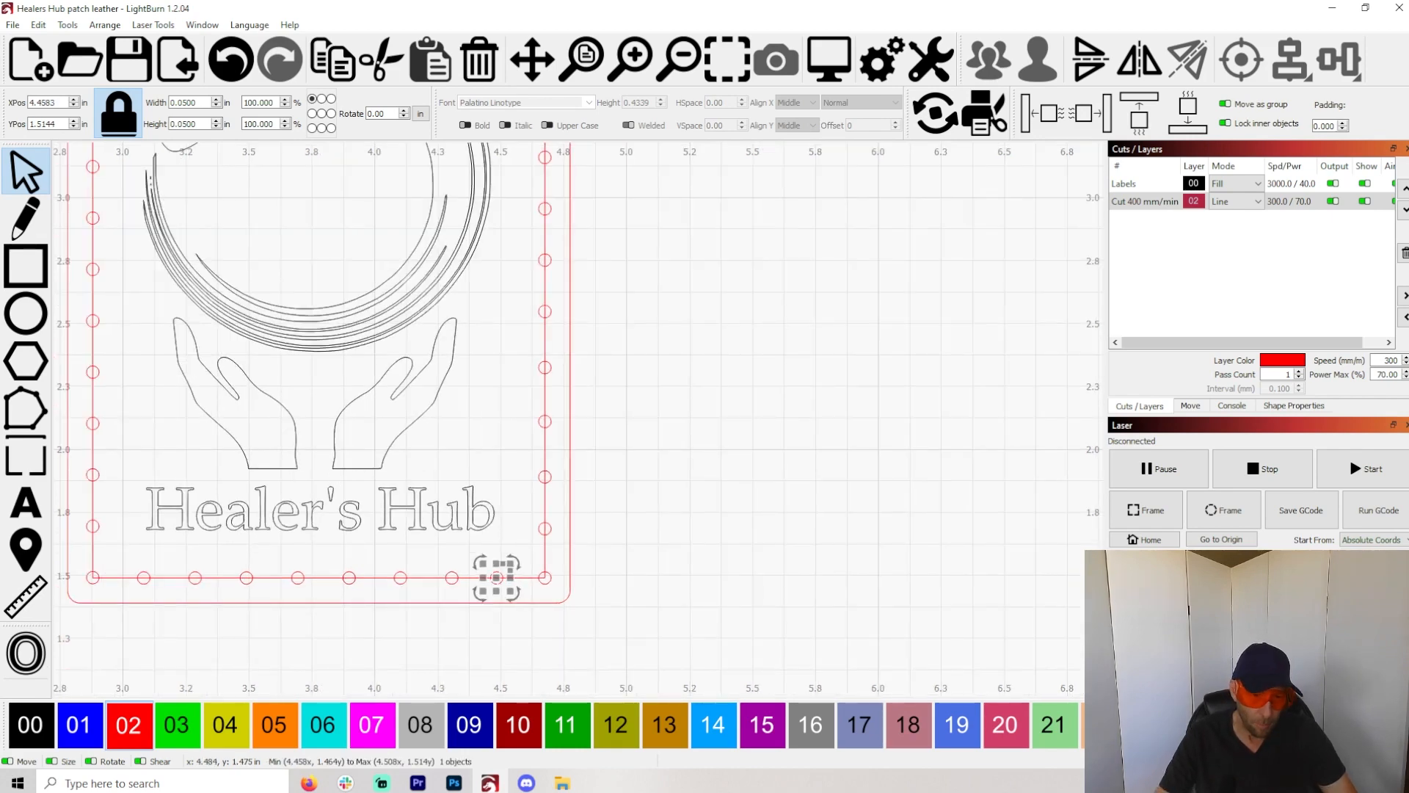
{"action": "left_click_drag", "start_coordinate": [495, 576], "coordinate": [497, 579]}
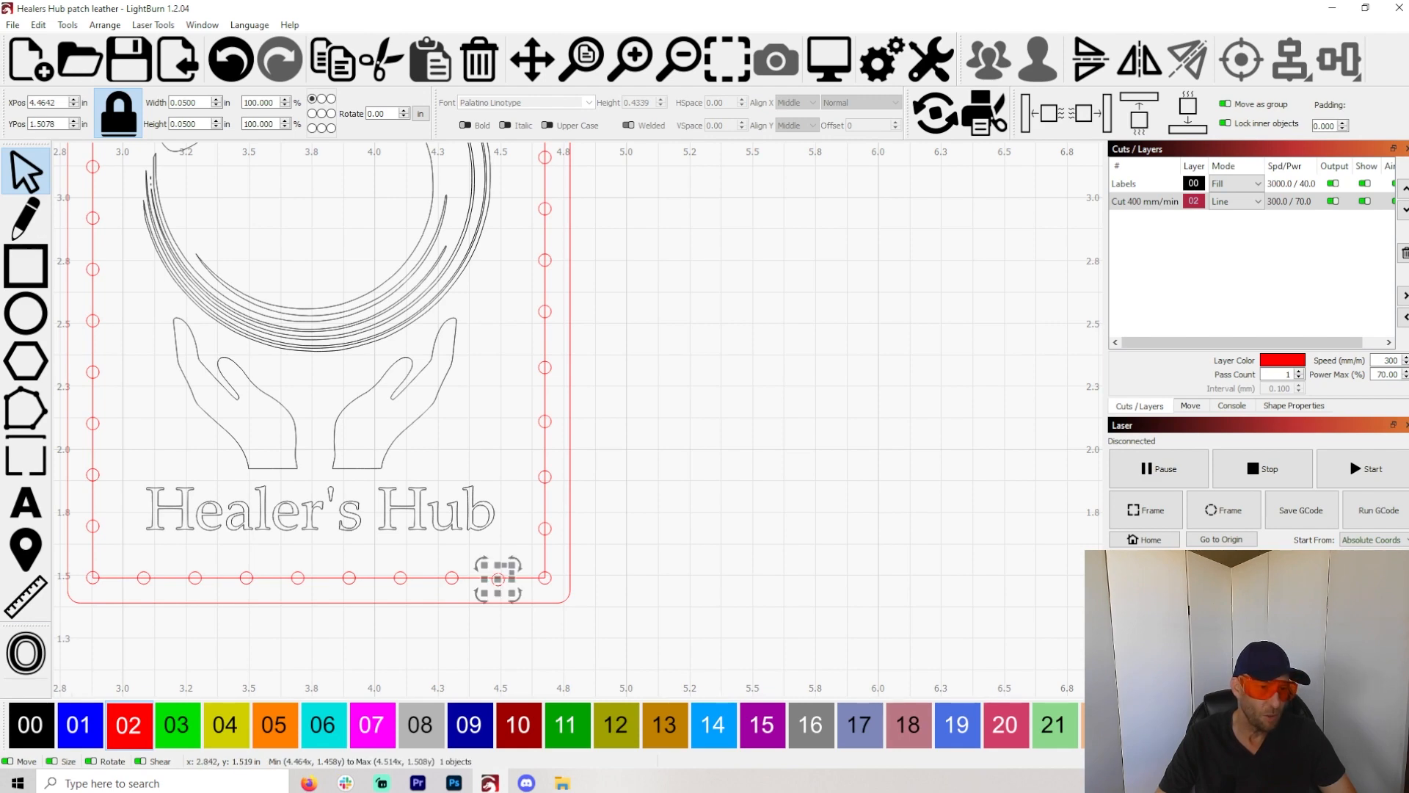
Move the upper-left hole onto the inner rectangle's corner and even out the neighbouring holes along the top and left edges
{"action": "scroll", "coordinate": [97, 363], "scroll_direction": "down", "scroll_amount": 3}
{"action": "scroll", "coordinate": [92, 179], "scroll_direction": "up", "scroll_amount": 5}
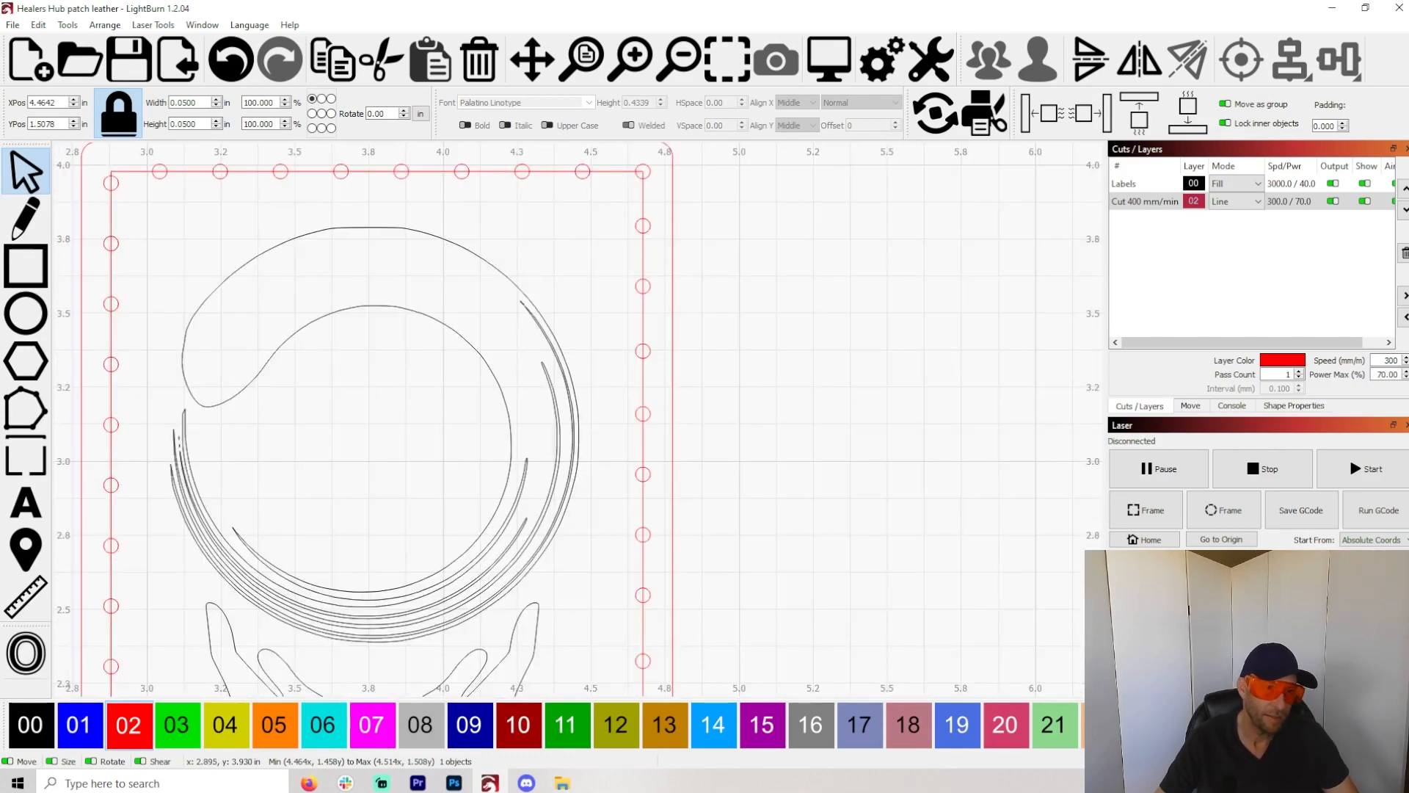
{"action": "left_click", "coordinate": [111, 183]}
{"action": "left_click_drag", "start_coordinate": [111, 183], "coordinate": [163, 169]}
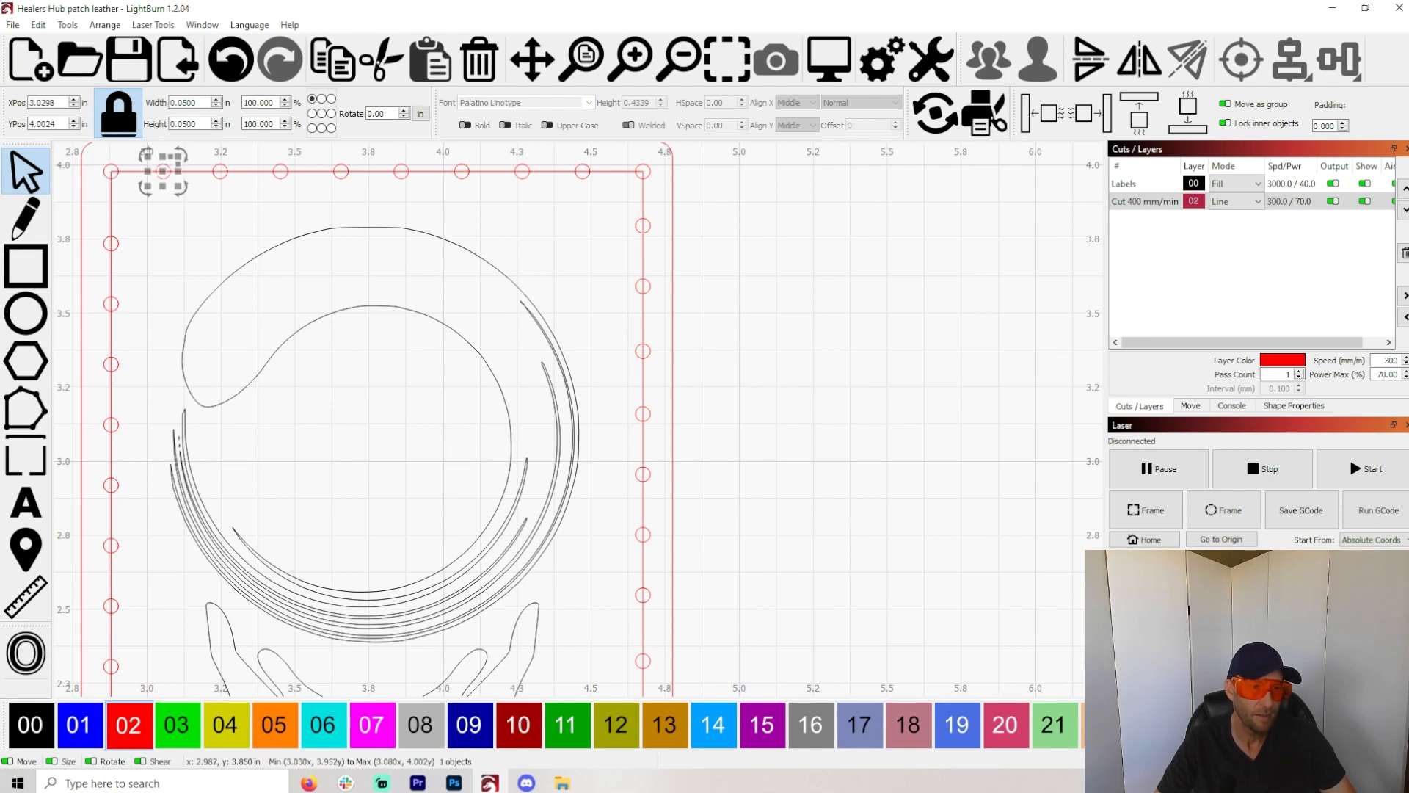
{"action": "left_click", "coordinate": [111, 243]}
{"action": "mouse_move", "coordinate": [111, 243]}
{"action": "left_mouse_down"}
{"action": "mouse_move", "coordinate": [111, 215]}
{"action": "mouse_move", "coordinate": [102, 481]}
{"action": "left_mouse_up"}
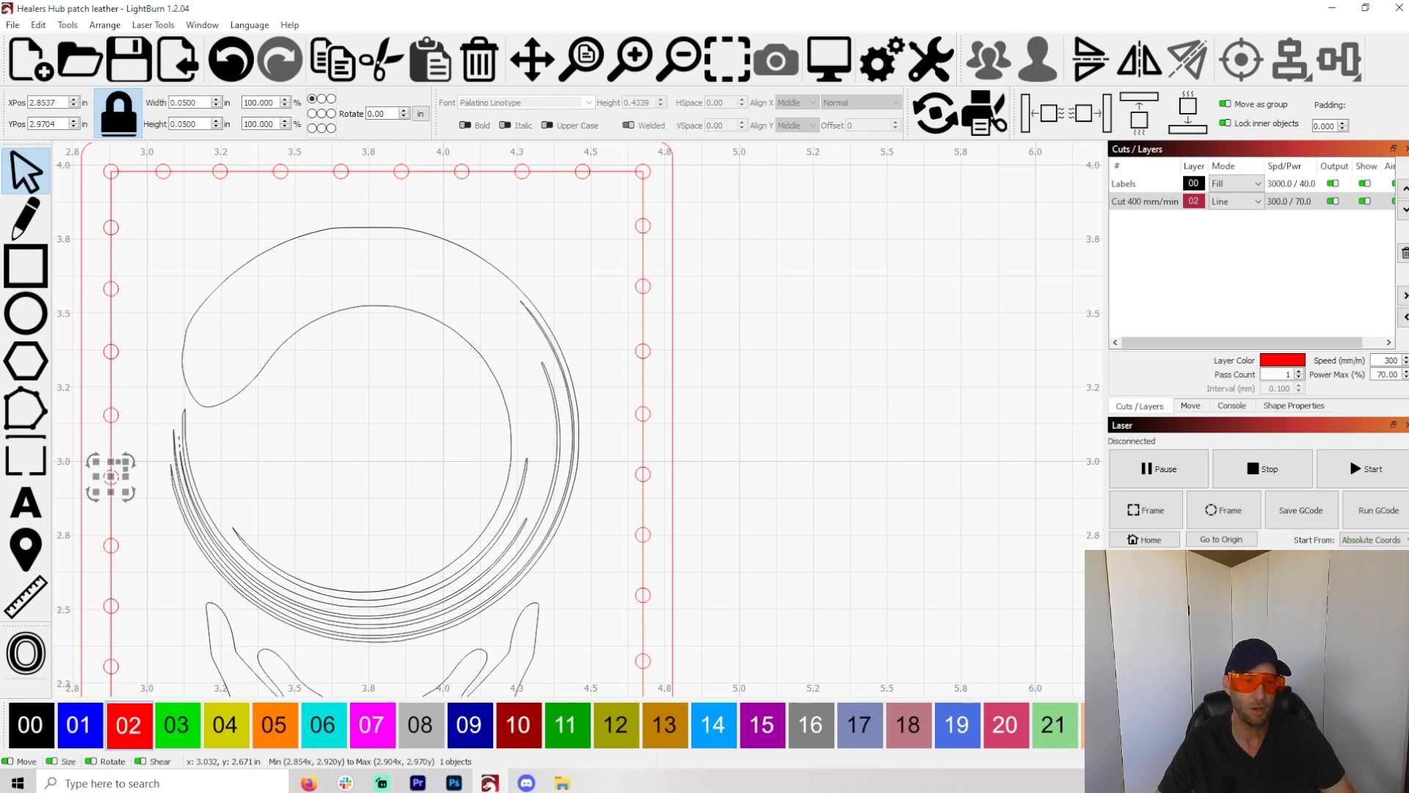
Deselect the stitch hole and preview the complete patch with its engraving, outline and stitch-hole border, closing the preview when finished
{"action": "key", "text": "Escape"}
{"action": "scroll", "coordinate": [154, 525], "scroll_direction": "down", "scroll_amount": 3}
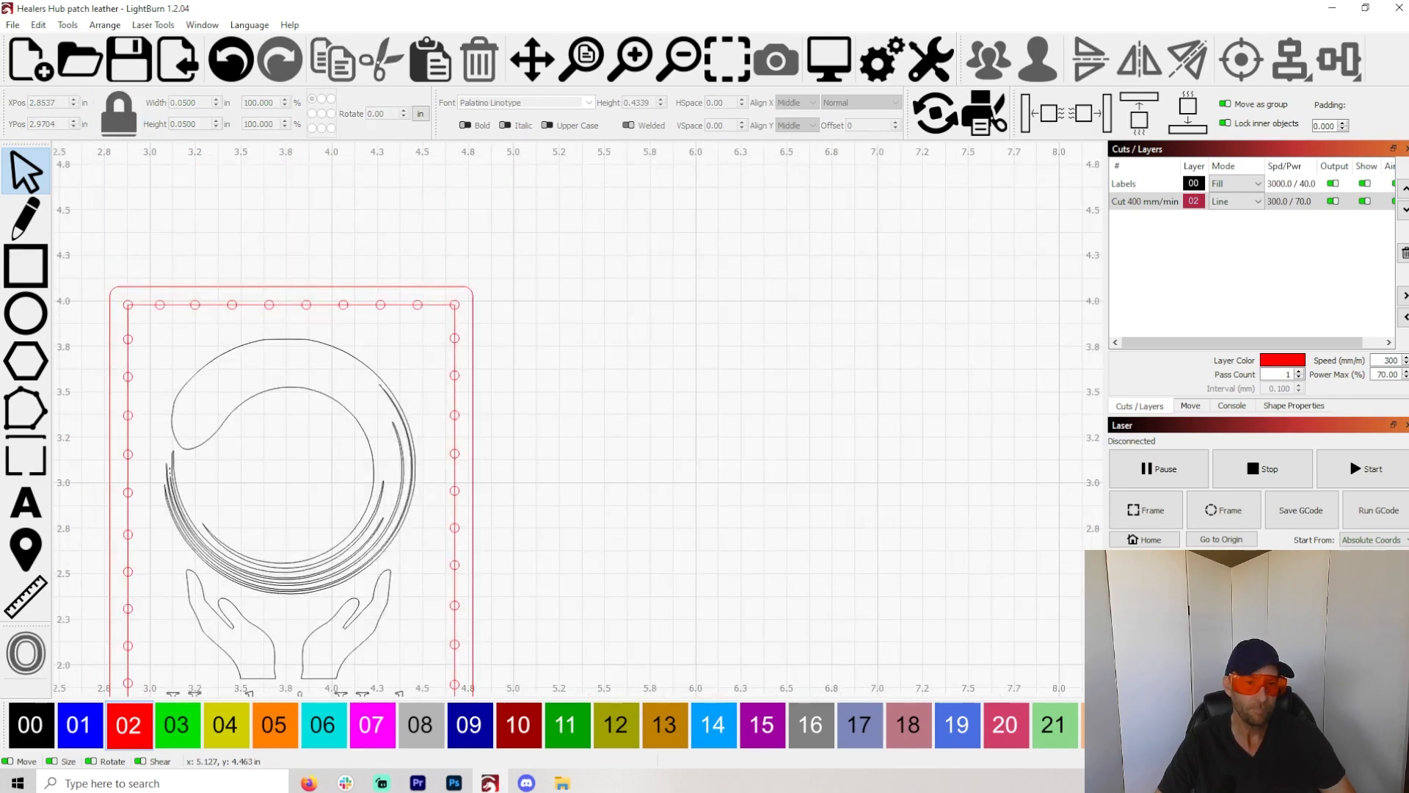
{"action": "scroll", "coordinate": [763, 173], "scroll_direction": "down", "scroll_amount": 2}
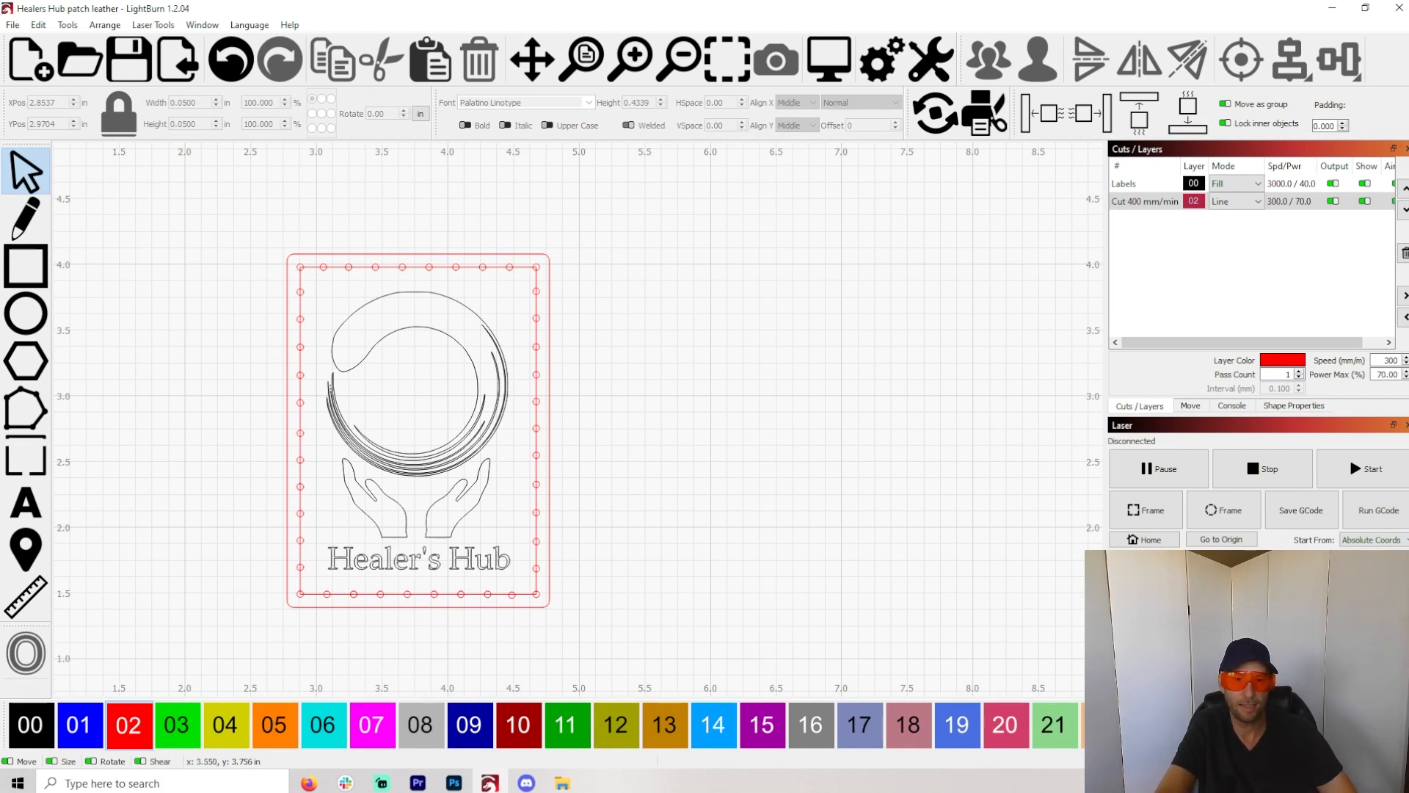
{"action": "scroll", "coordinate": [214, 505], "scroll_direction": "down", "scroll_amount": 1}
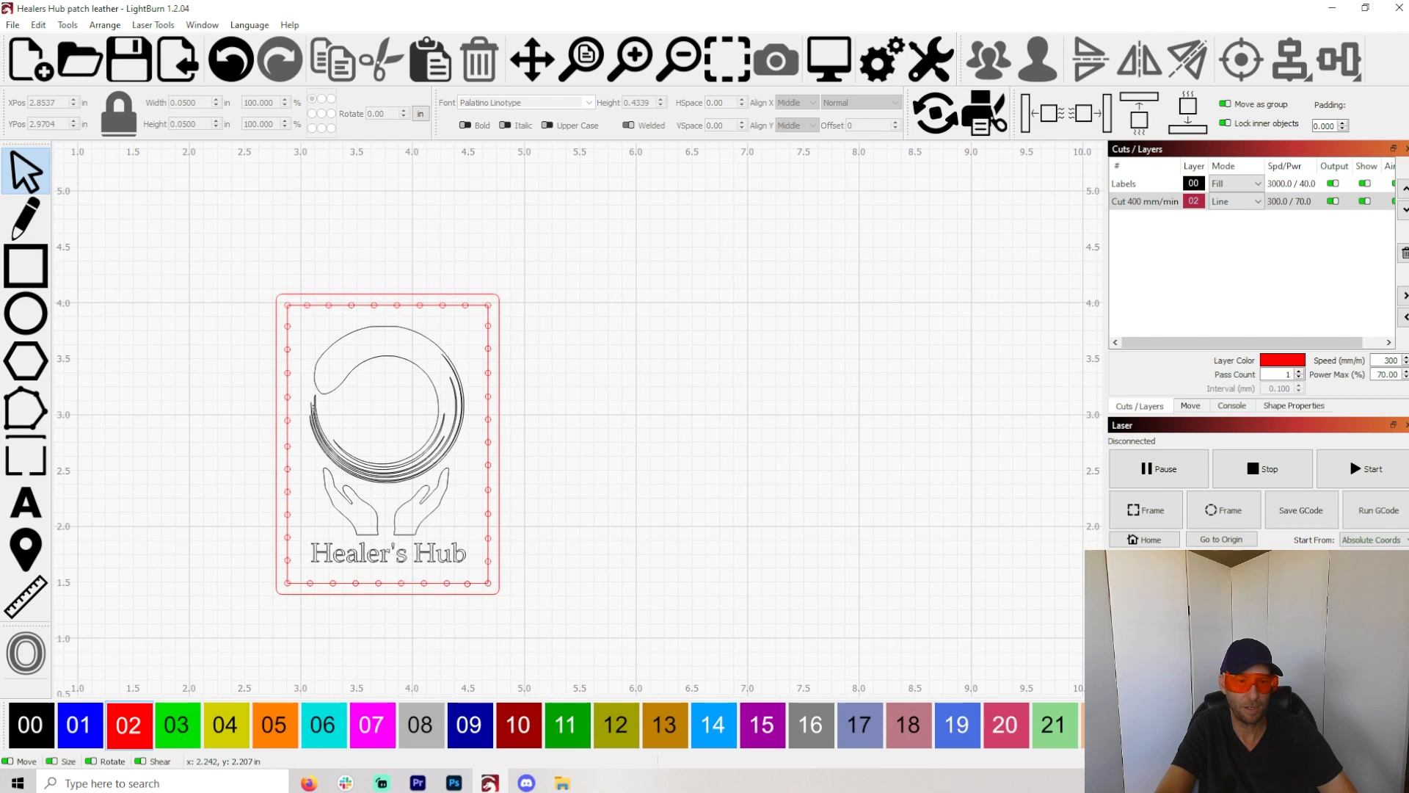
{"action": "scroll", "coordinate": [216, 503], "scroll_direction": "up", "scroll_amount": 1}
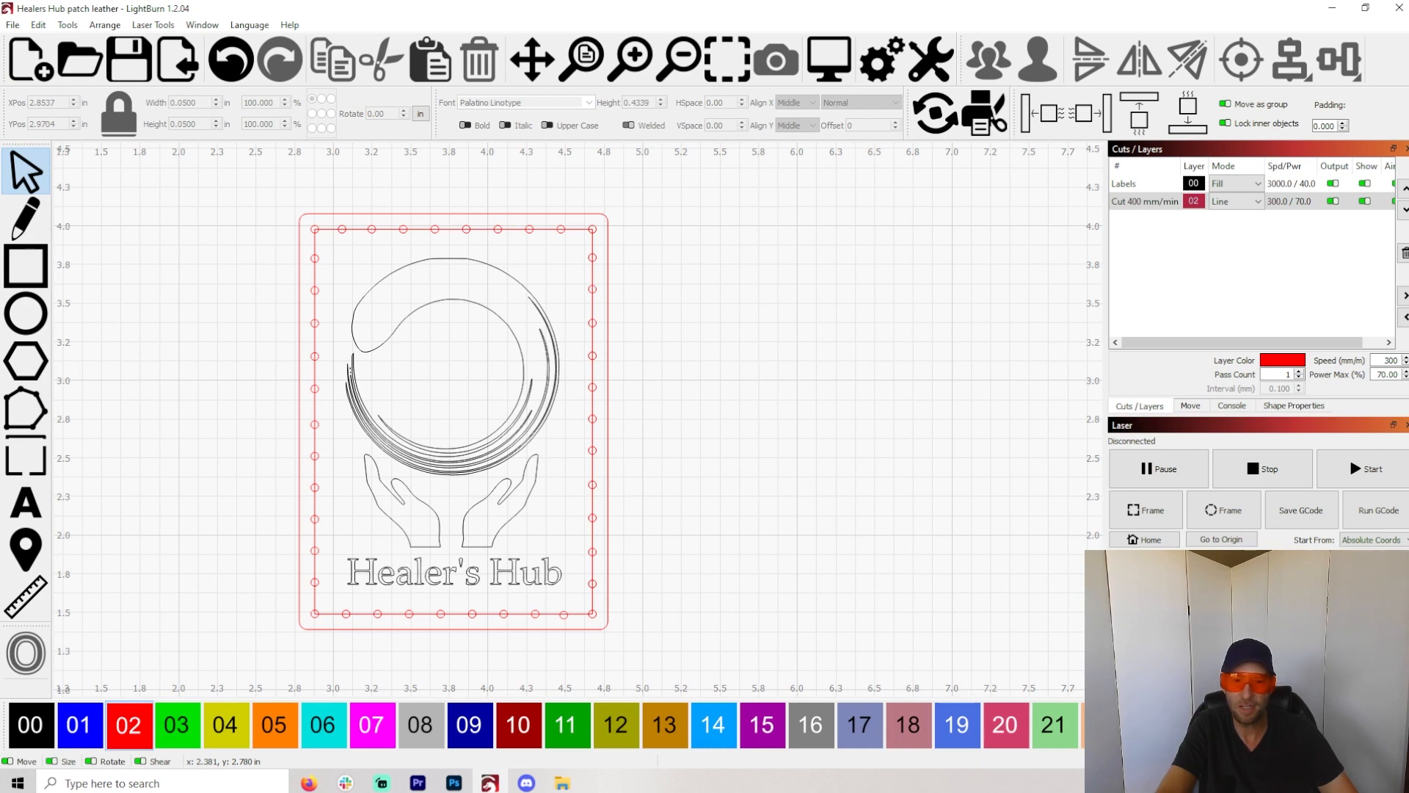
{"action": "scroll", "coordinate": [236, 419], "scroll_direction": "up", "scroll_amount": 1}
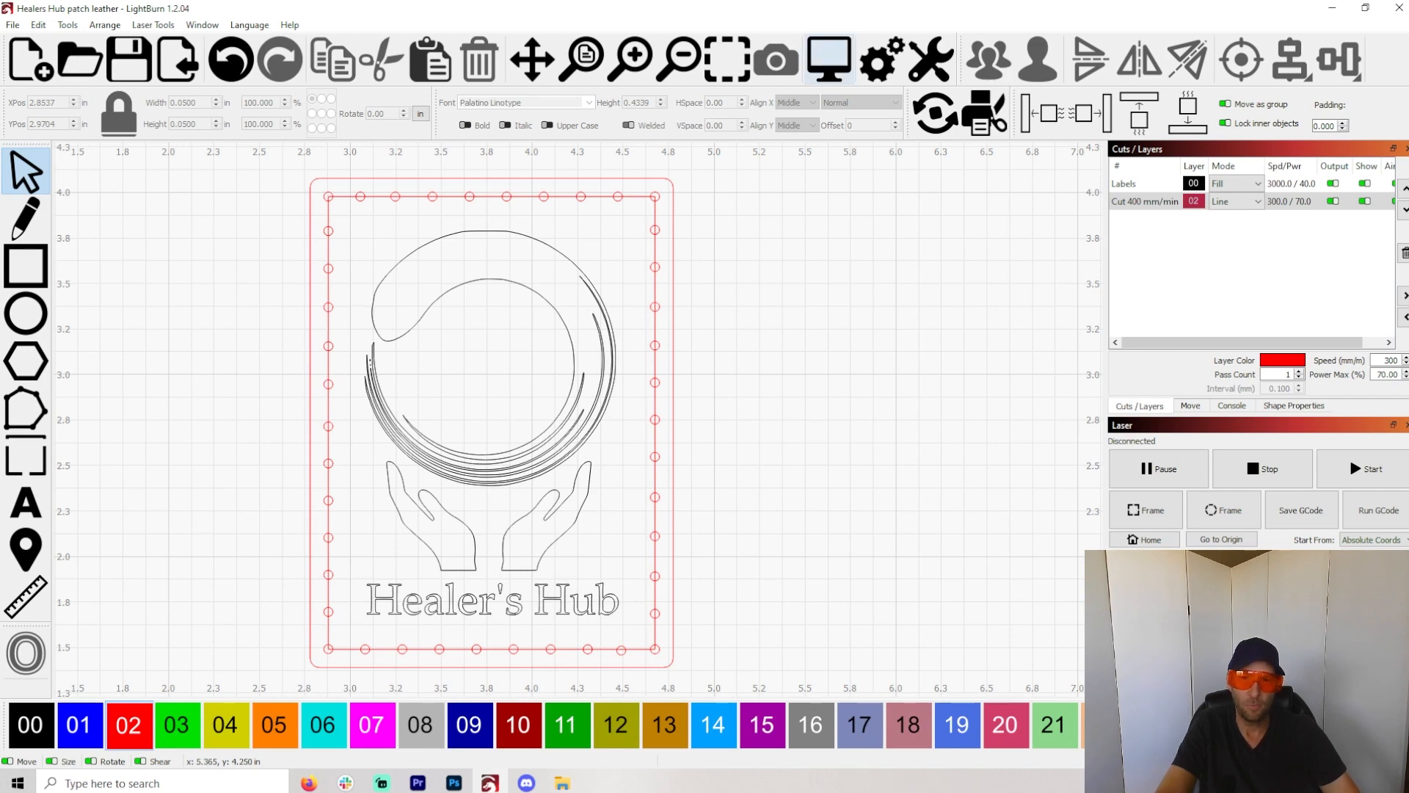
{"action": "left_click", "coordinate": [829, 59]}
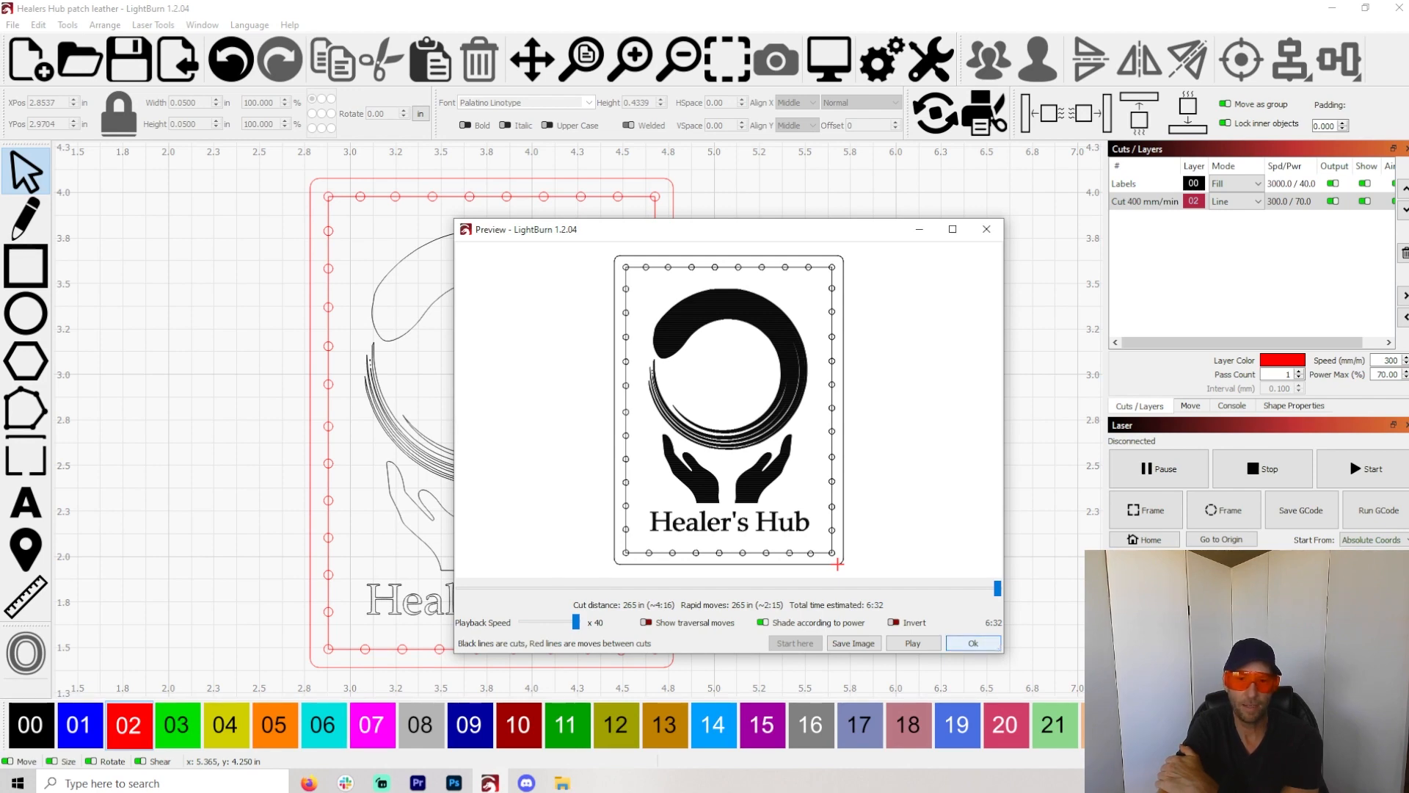
{"action": "key", "text": "Return"}
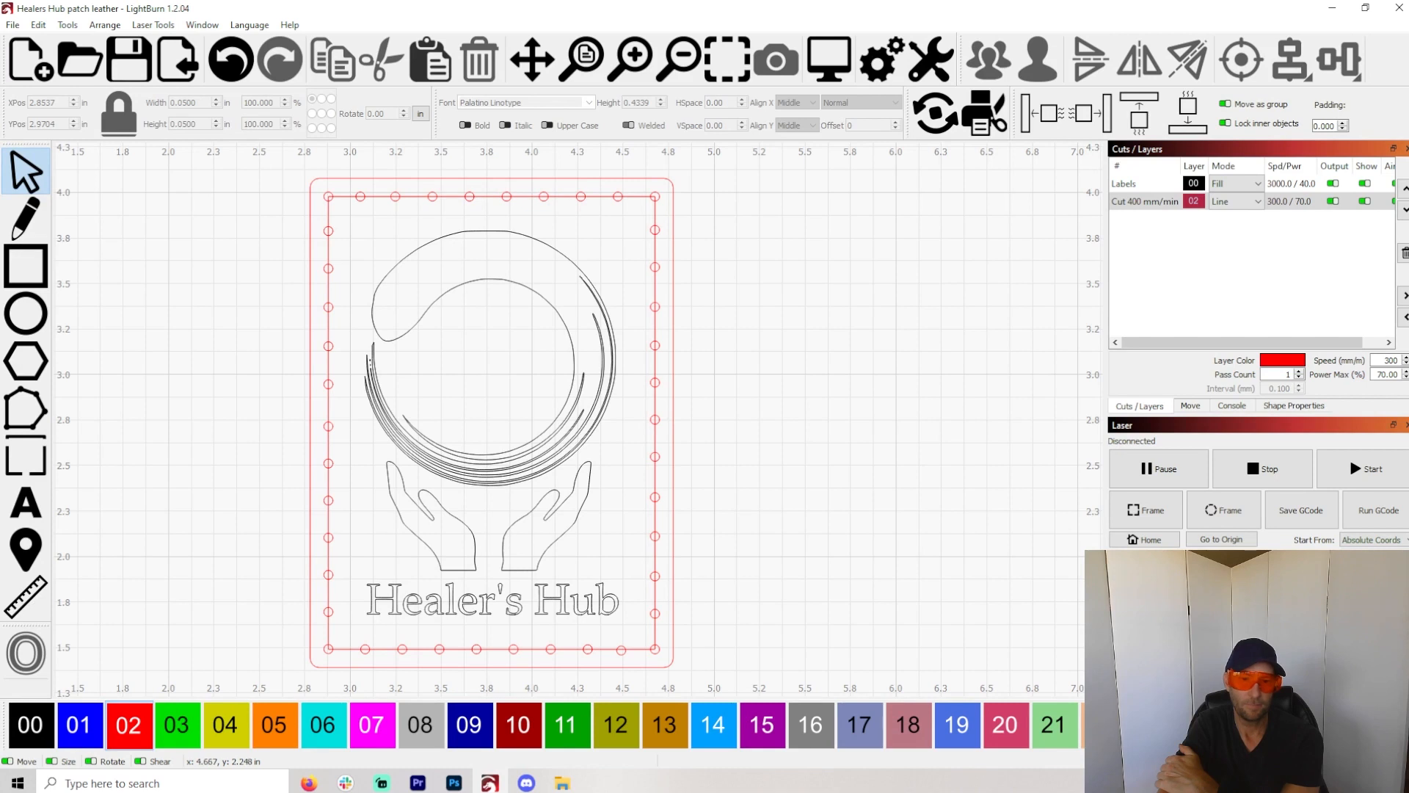
Delete the inner offset rectangle that served as the placement guide through the stitch-hole centres
{"action": "key", "text": "ctrl+a"}
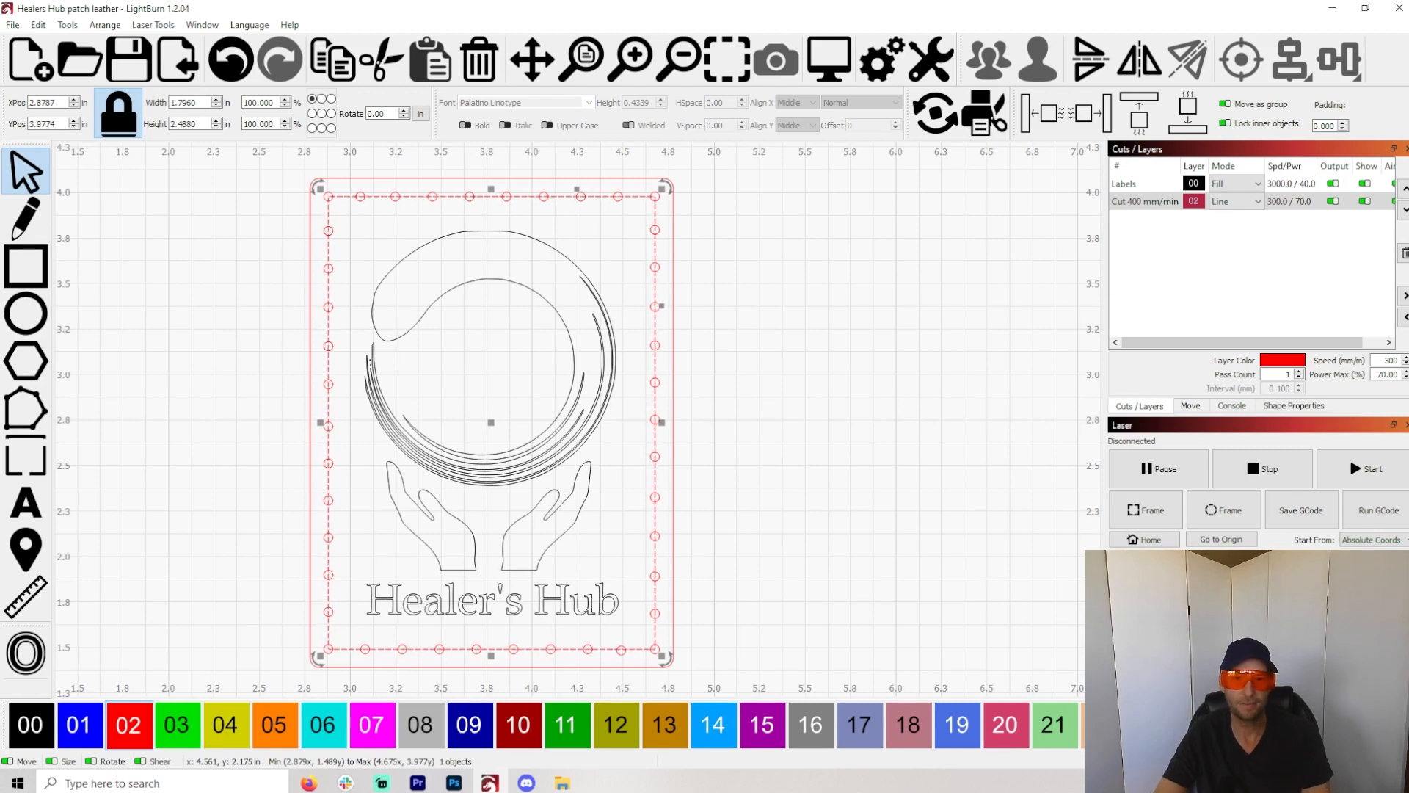
{"action": "key", "text": "Escape"}
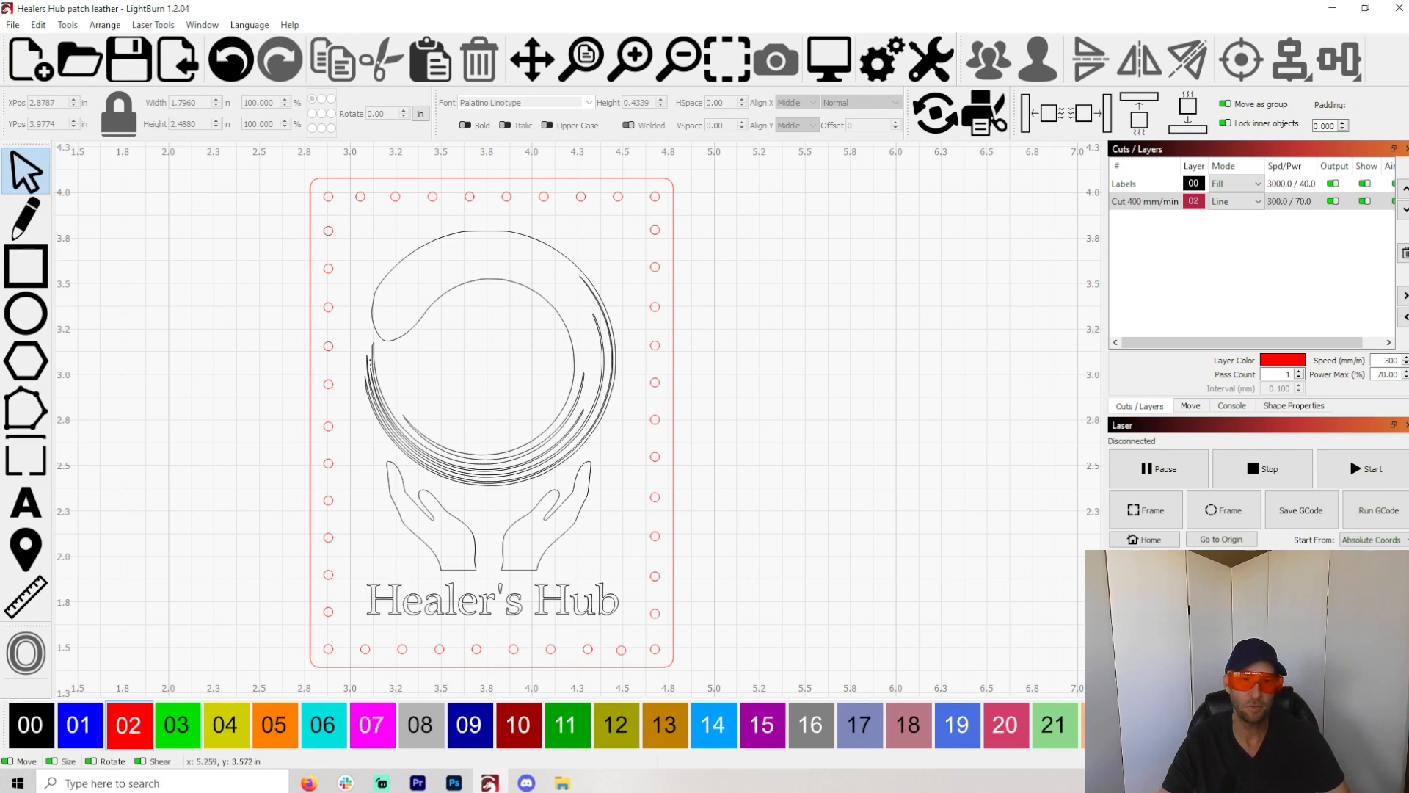
Save the patch project under its existing file name, Healers Hub patch leather
{"action": "left_click", "coordinate": [38, 24]}
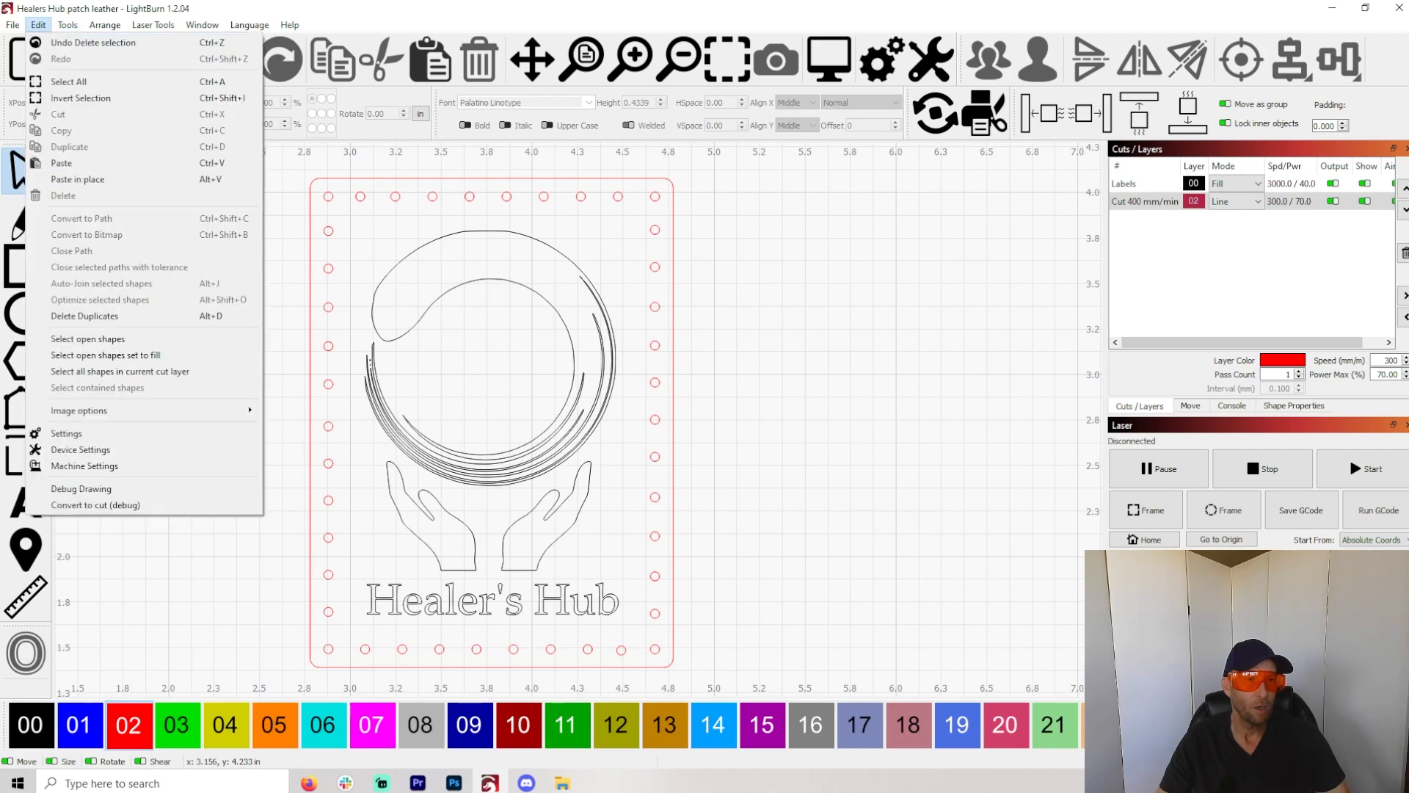
{"action": "key", "text": "Left"}
{"action": "key", "text": "Down"}
{"action": "key", "text": "Down"}
{"action": "key", "text": "Down"}
{"action": "key", "text": "Down"}
{"action": "key", "text": "Down"}
{"action": "key", "text": "Return"}
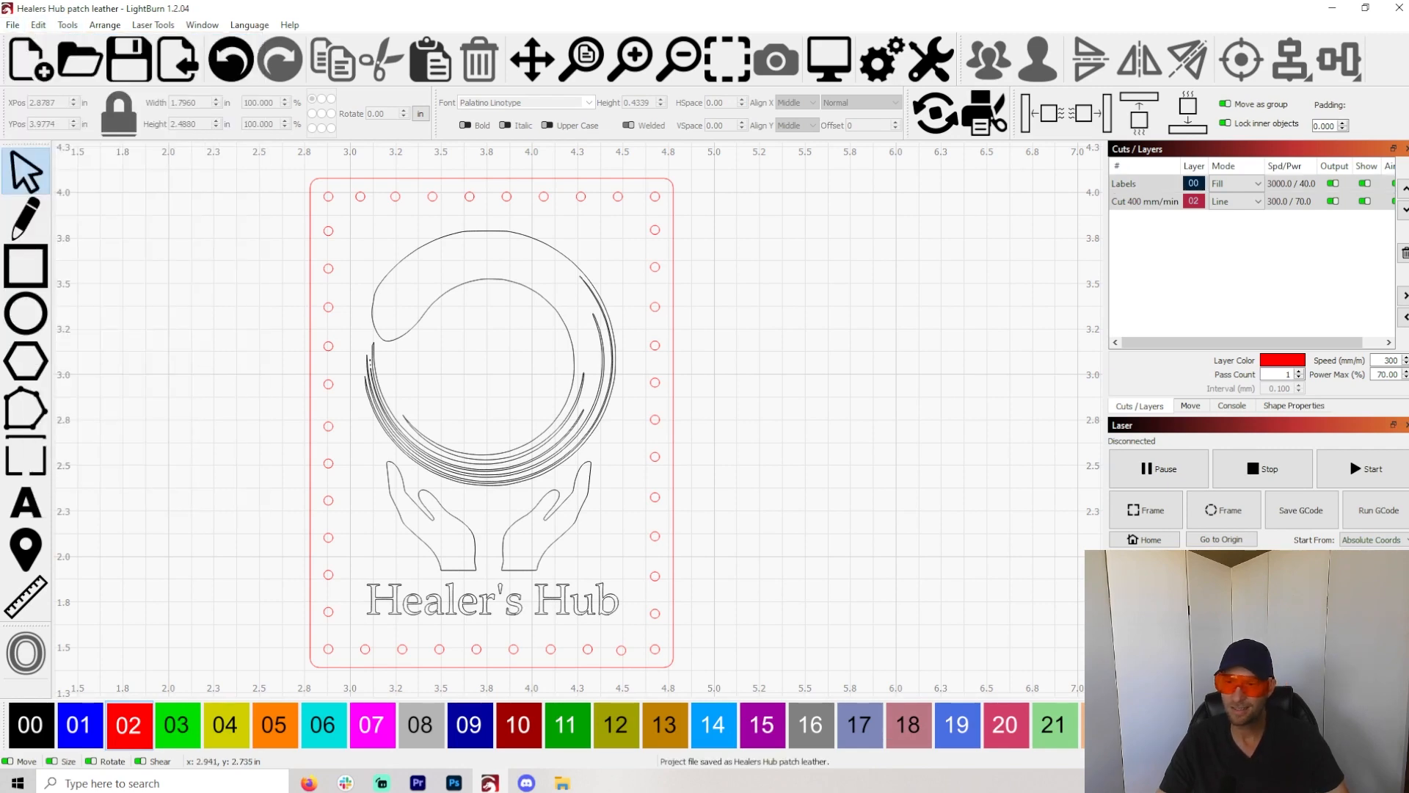
{"action": "scroll", "coordinate": [337, 433], "scroll_direction": "down", "scroll_amount": 2}
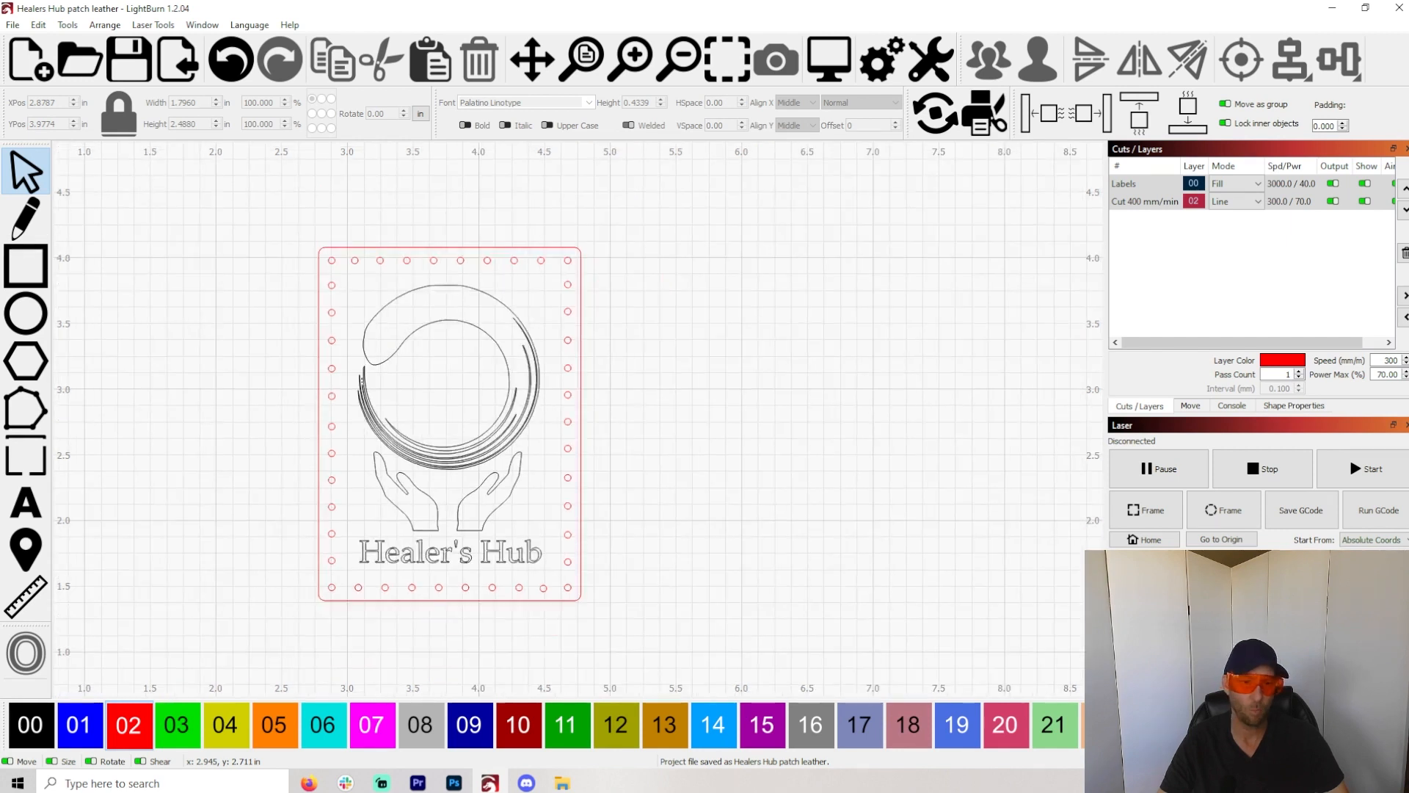